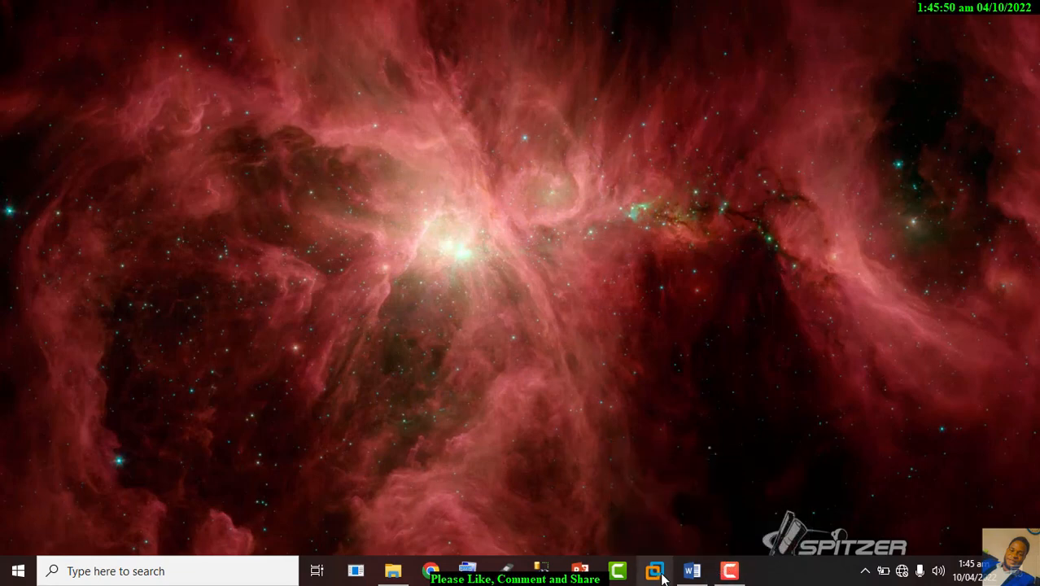
Switch to VMware Workstation and start creating a new virtual machine with the Typical (recommended) configuration
{"action": "left_click", "coordinate": [656, 572]}
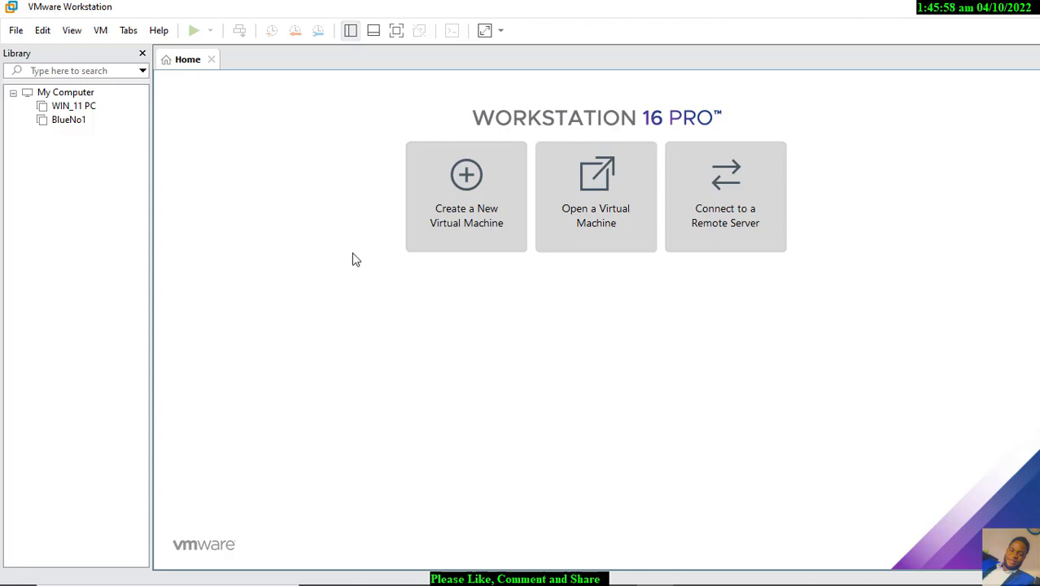
{"action": "left_click", "coordinate": [486, 205]}
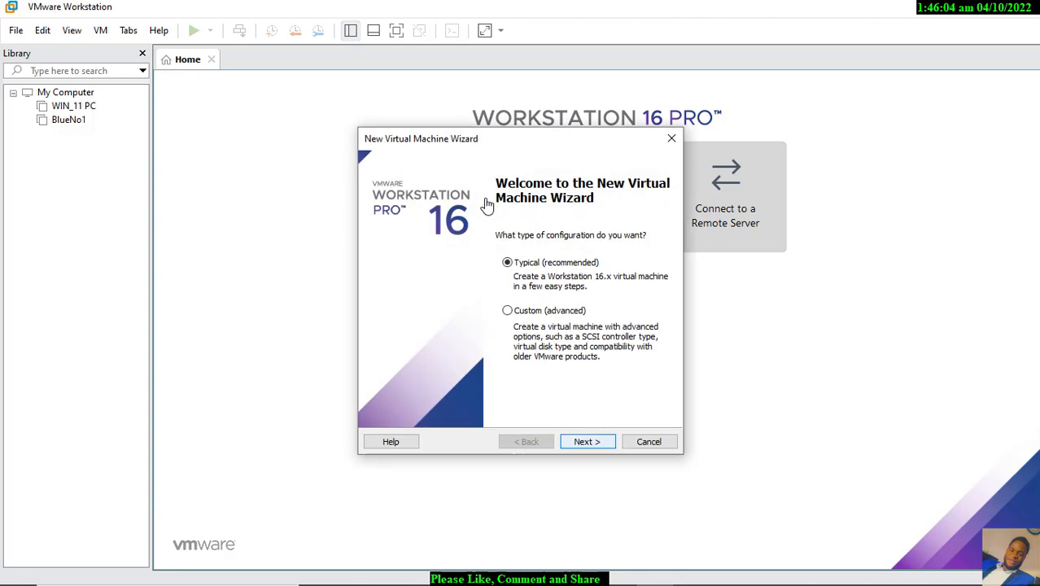
{"action": "left_click", "coordinate": [601, 444]}
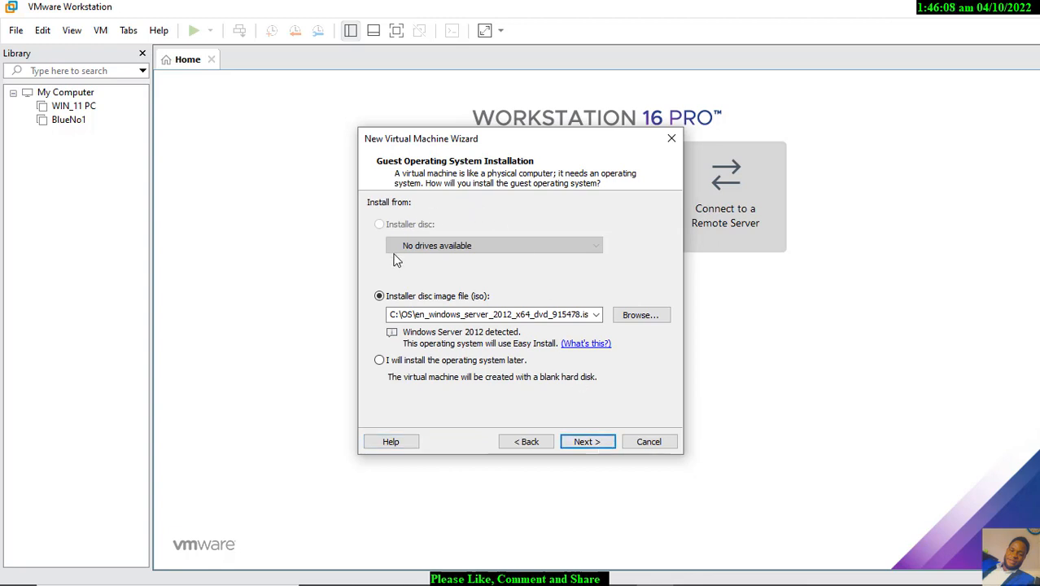
Choose the installer disc image en_windows_server_2012_x64_dvd_915478 from C:\OS as the guest operating system source
{"action": "left_click", "coordinate": [386, 362]}
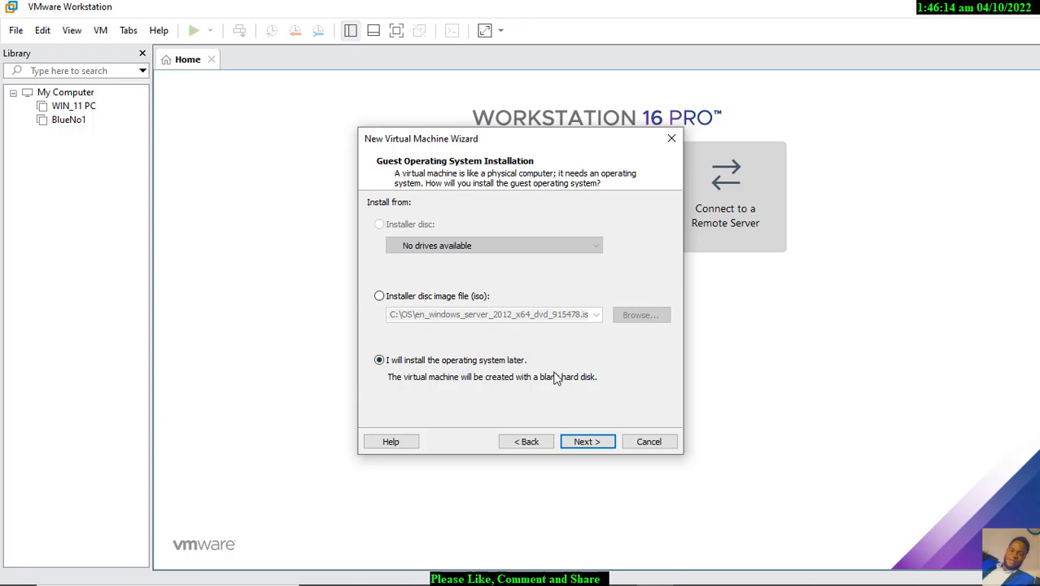
{"action": "left_click", "coordinate": [379, 296]}
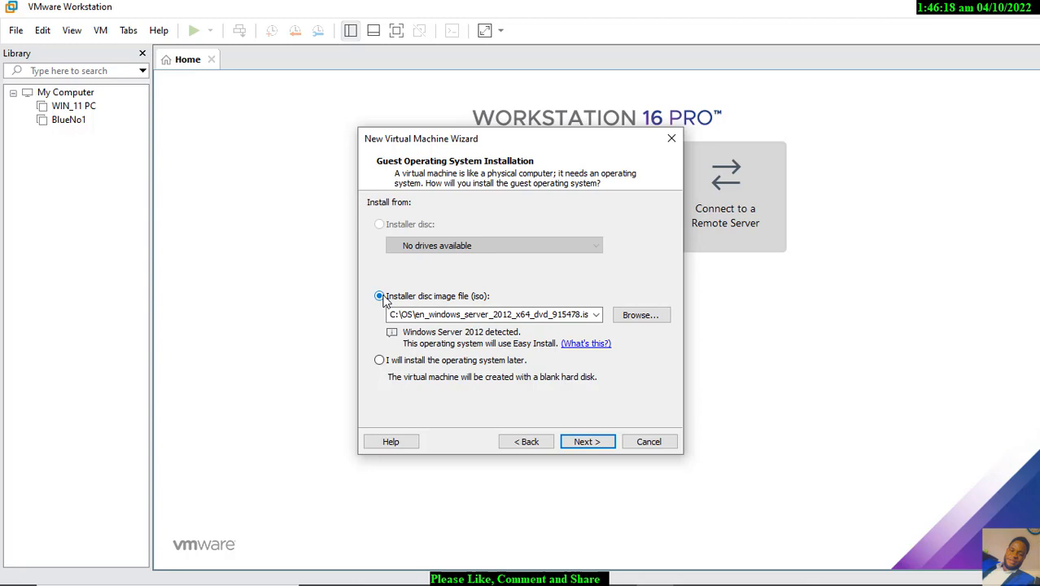
{"action": "left_click", "coordinate": [650, 318]}
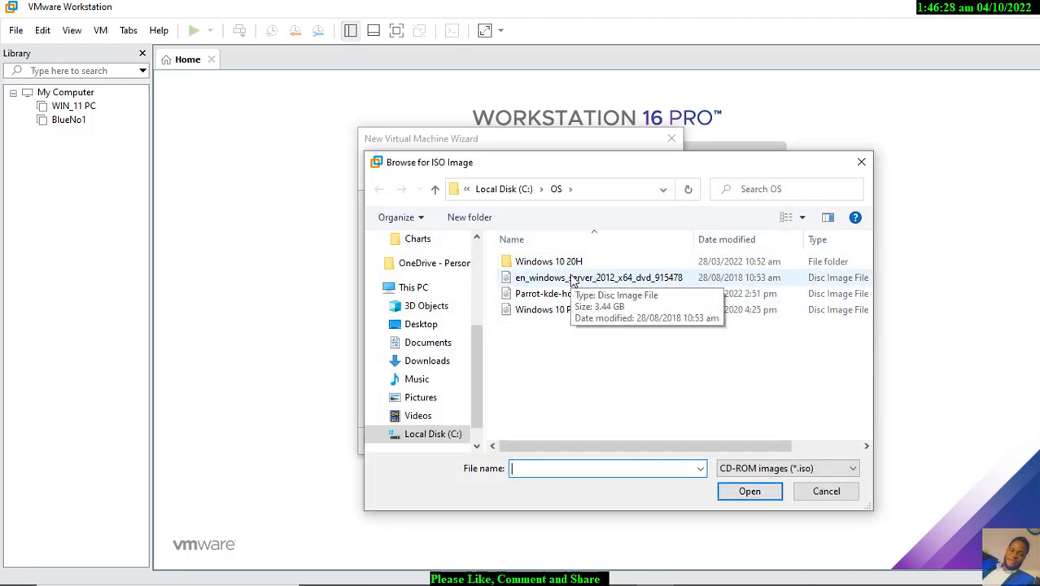
{"action": "left_click", "coordinate": [561, 279]}
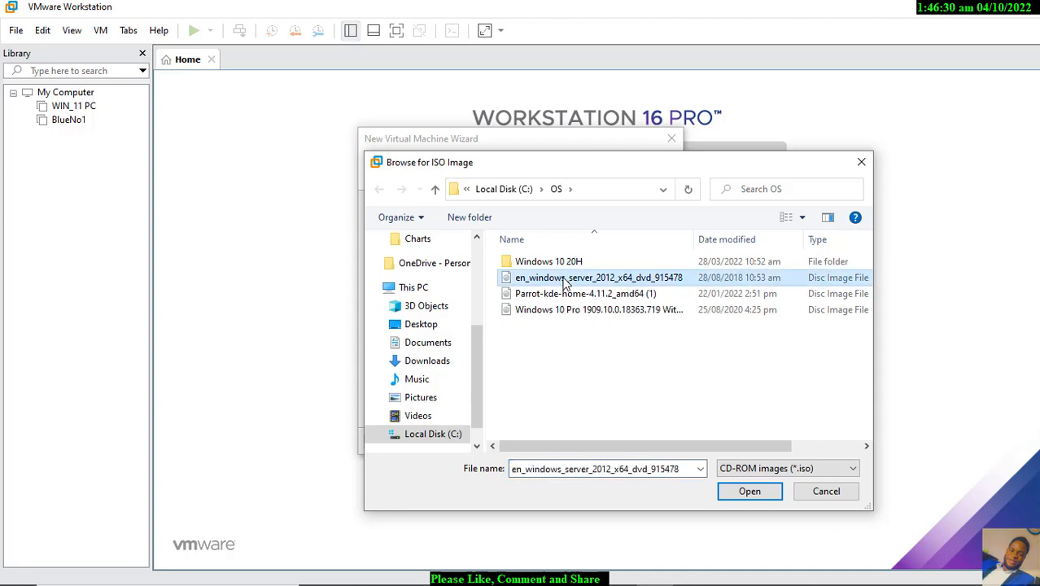
{"action": "left_click", "coordinate": [749, 492]}
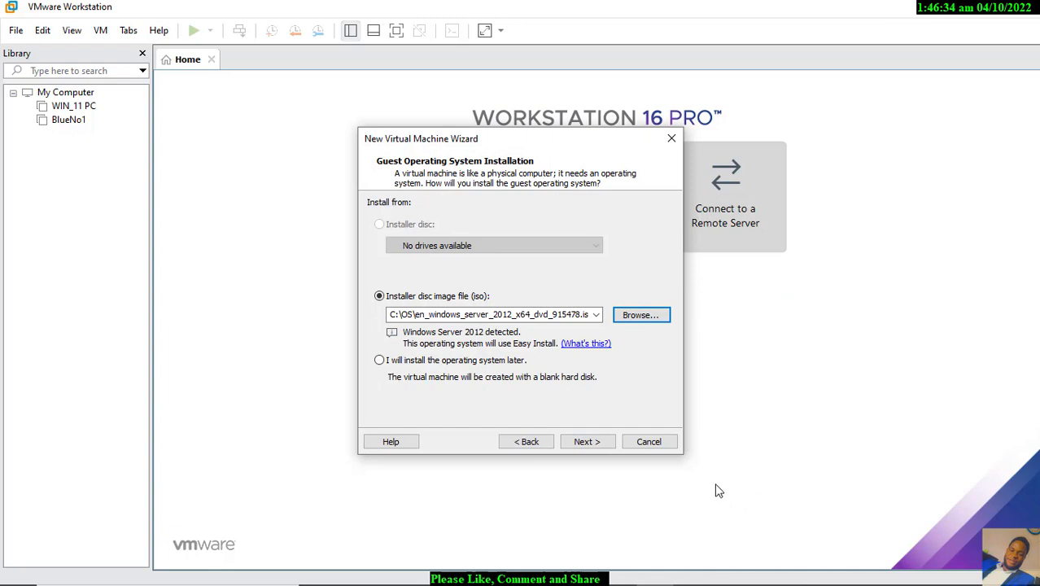
{"action": "left_click", "coordinate": [583, 442]}
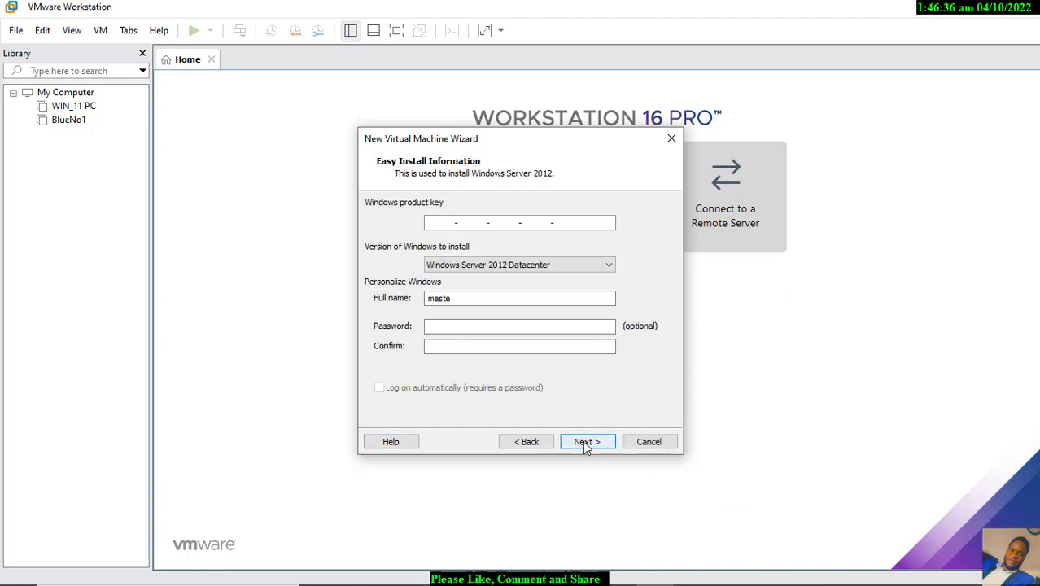
Choose Windows Server 2012 Datacenter as the version of Windows to install
{"action": "left_click", "coordinate": [547, 268]}
{"action": "left_click", "coordinate": [548, 264]}
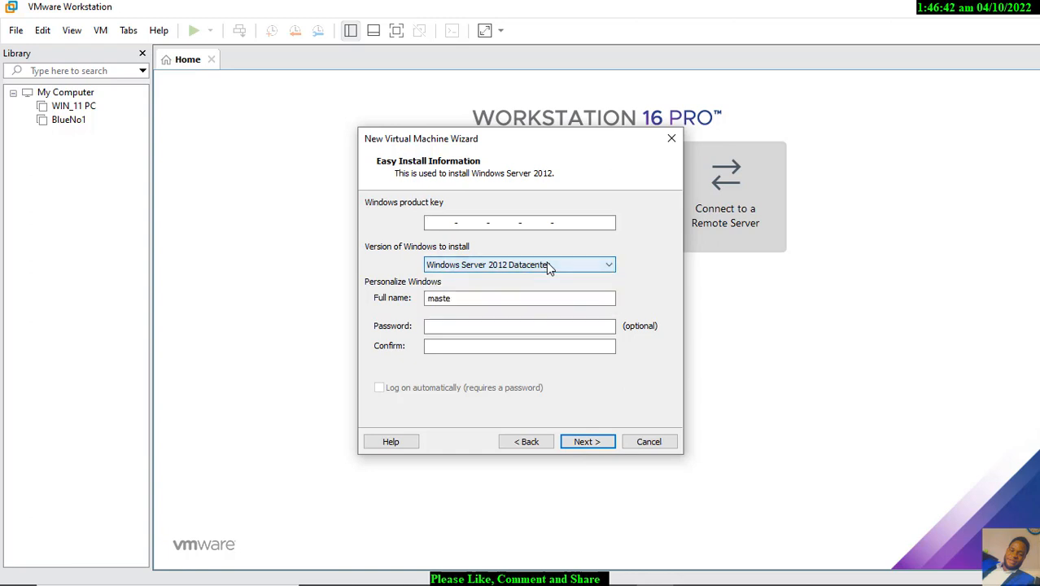
{"action": "left_click", "coordinate": [547, 264]}
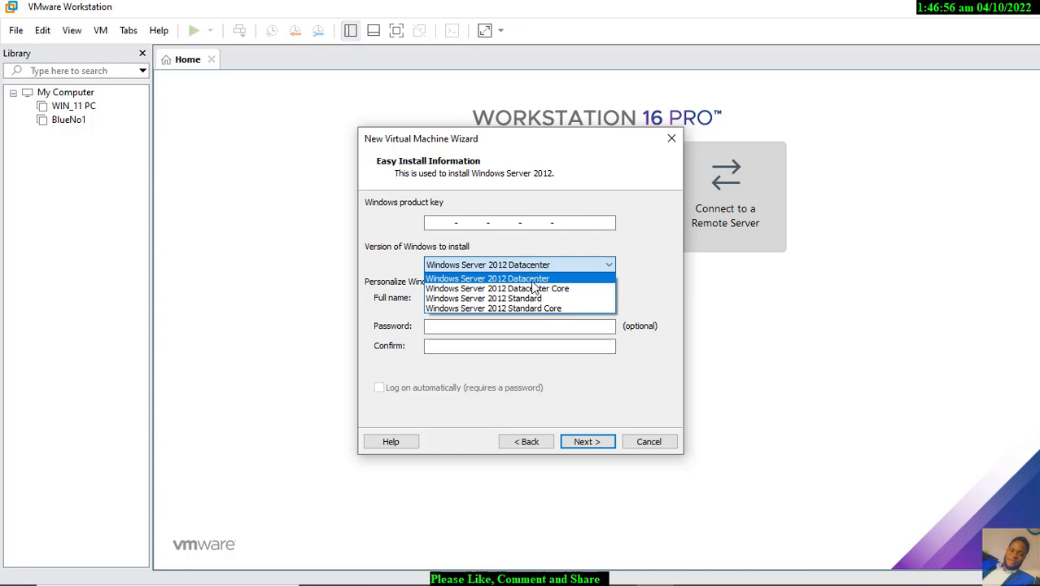
{"action": "left_click", "coordinate": [531, 278]}
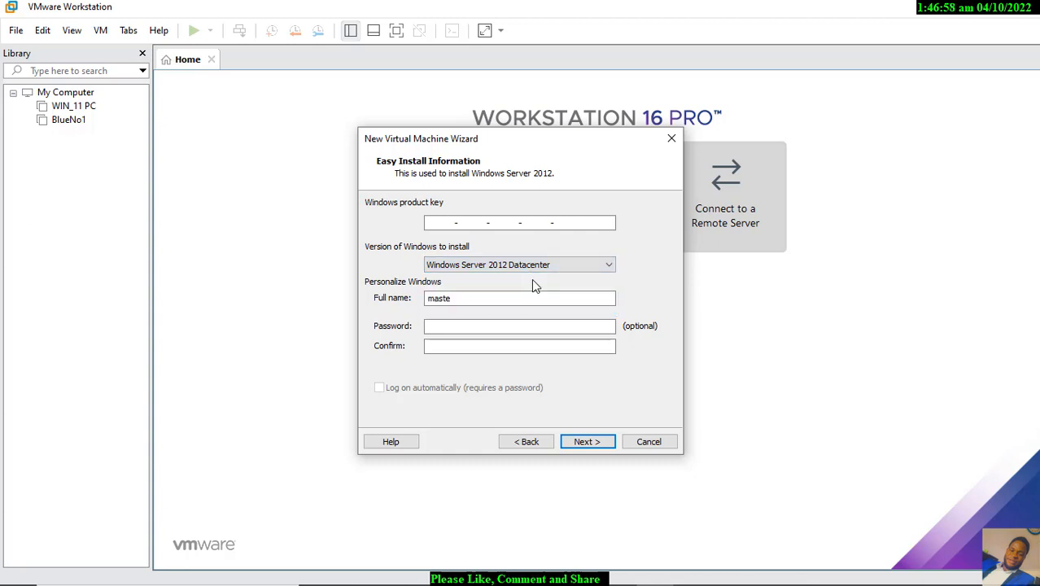
Replace the full name in the Easy Install personalization with the new account name
{"action": "left_click", "coordinate": [473, 298]}
{"action": "key", "text": "BackSpace"}
{"action": "key", "text": "BackSpace"}
{"action": "key", "text": "BackSpace"}
{"action": "key", "text": "BackSpace"}
{"action": "key", "text": "BackSpace"}
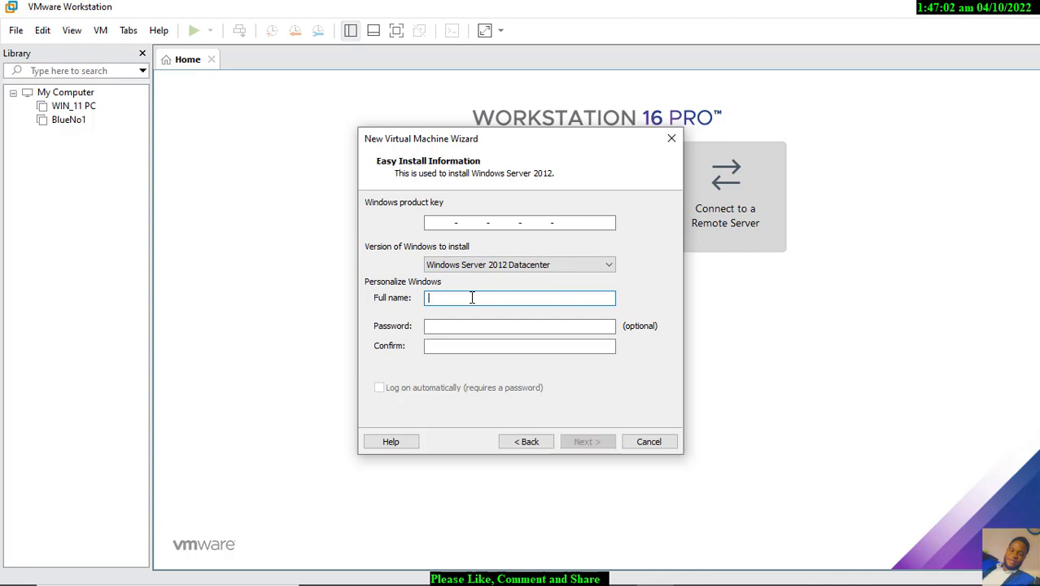
{"action": "type", "text": "john"}
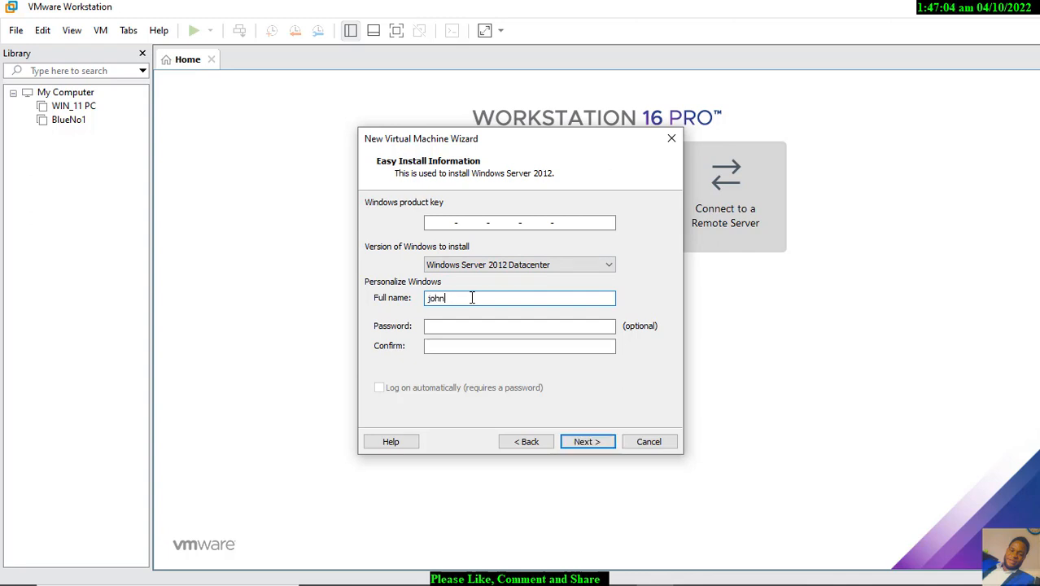
{"action": "left_click", "coordinate": [447, 327]}
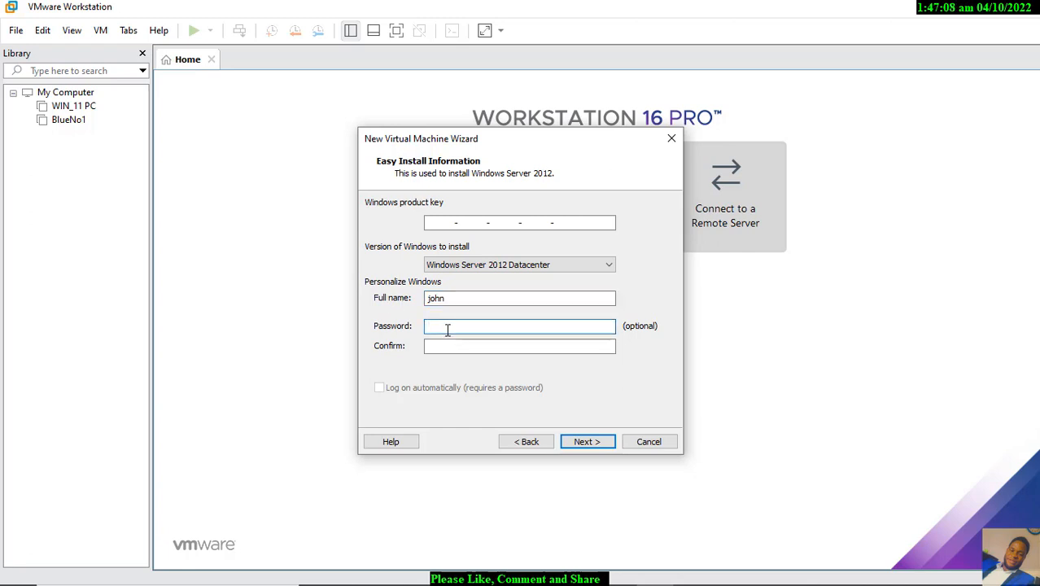
{"action": "type", "text": "••••••••"}
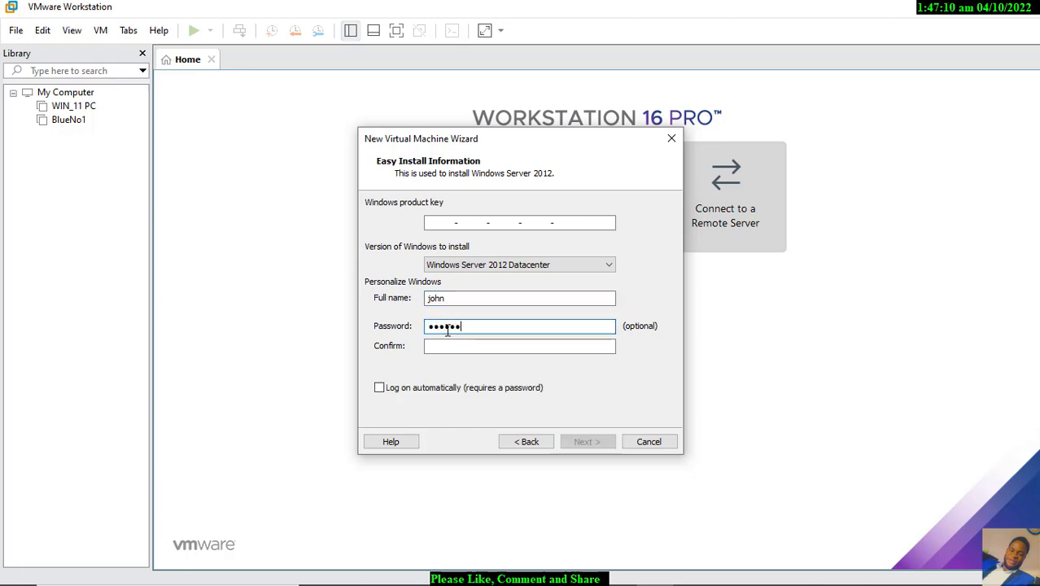
{"action": "type", "text": "•••••"}
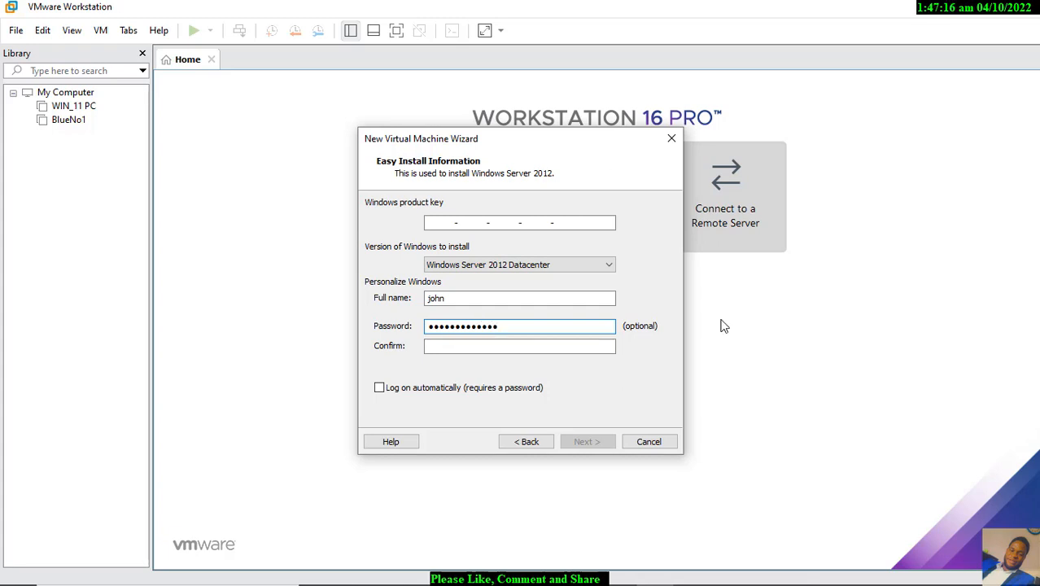
{"action": "key", "text": "BackSpace"}
{"action": "key", "text": "BackSpace"}
{"action": "key", "text": "BackSpace"}
{"action": "key", "text": "BackSpace"}
{"action": "key", "text": "BackSpace"}
{"action": "key", "text": "BackSpace"}
{"action": "key", "text": "BackSpace"}
{"action": "key", "text": "BackSpace"}
{"action": "key", "text": "BackSpace"}
{"action": "key", "text": "BackSpace"}
{"action": "key", "text": "BackSpace"}
{"action": "key", "text": "BackSpace"}
{"action": "key", "text": "BackSpace"}
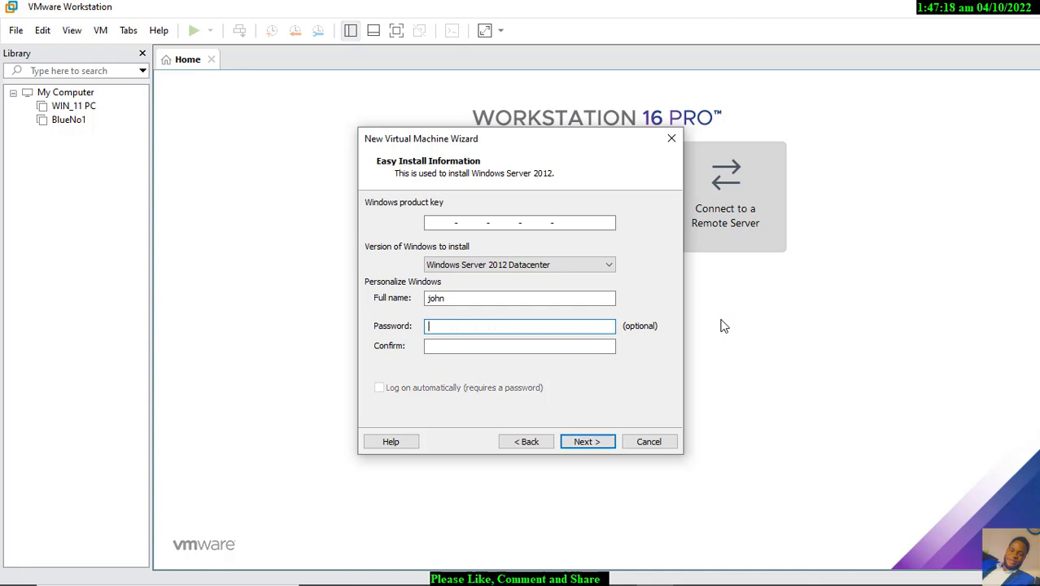
Enter the account password for the Easy Install user and repeat it in the confirmation field
{"action": "type", "text": "••••••••"}
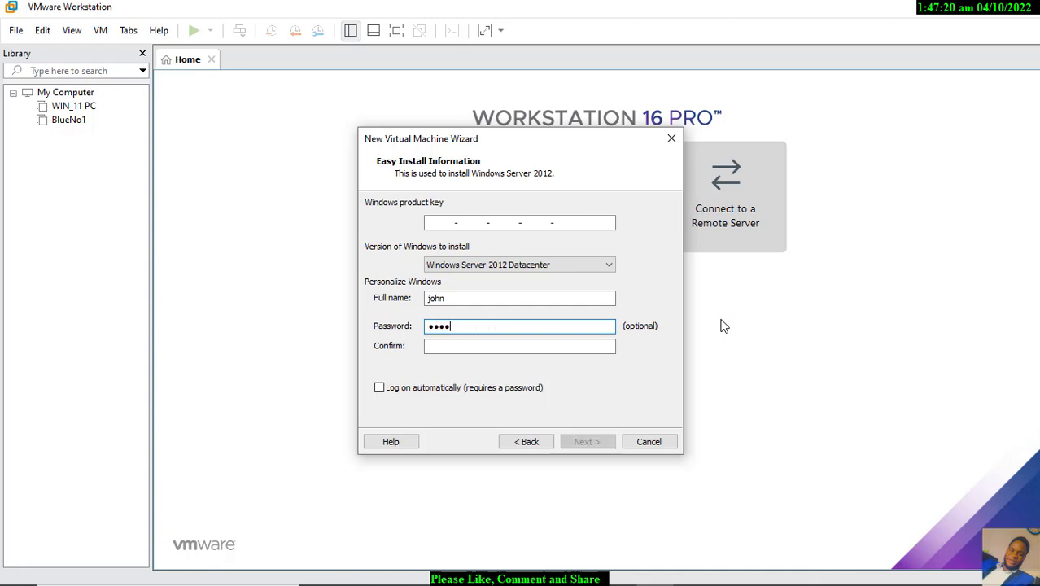
{"action": "type", "text": "••••"}
{"action": "key", "text": "Tab"}
{"action": "type", "text": "••••••"}
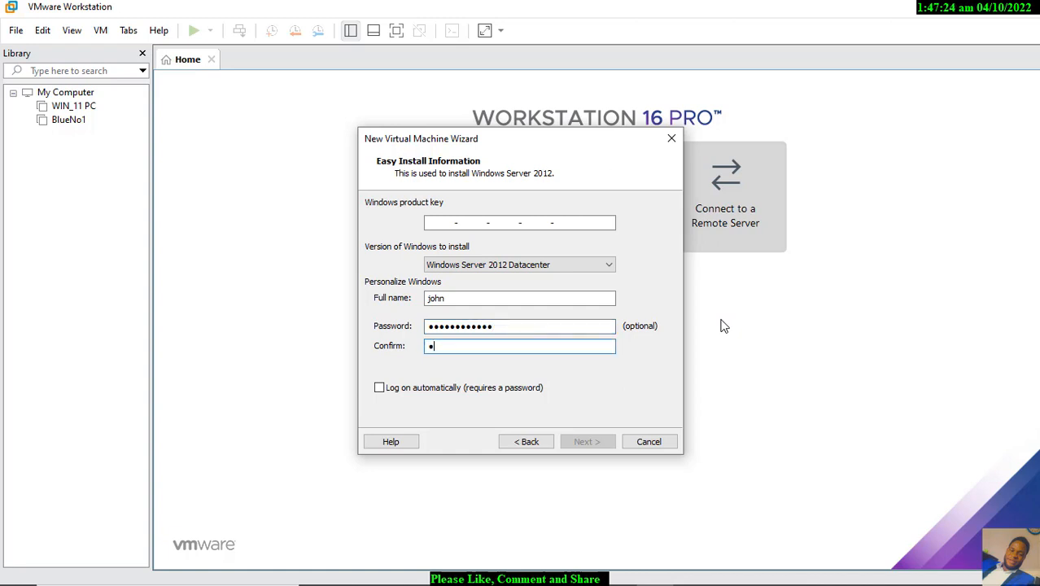
{"action": "type", "text": "•••••••"}
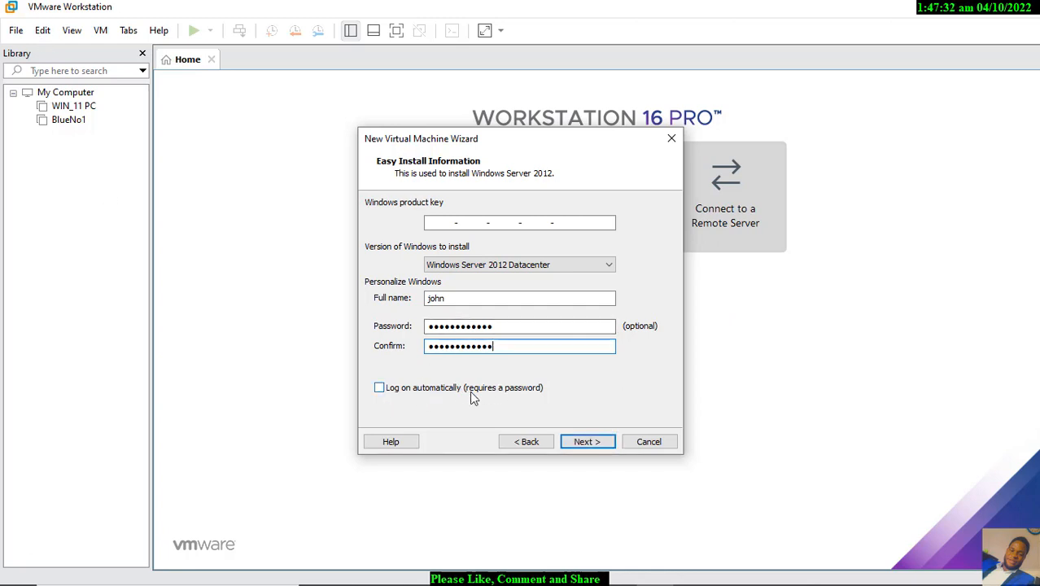
Enable automatic logon and continue the Easy Install without a Windows product key
{"action": "left_click", "coordinate": [380, 389]}
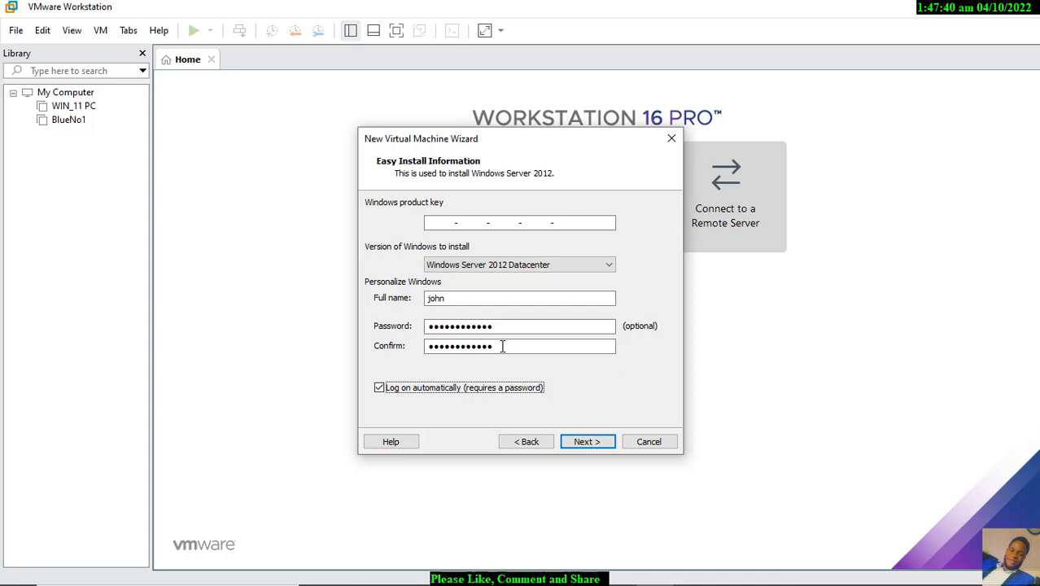
{"action": "left_click", "coordinate": [582, 440]}
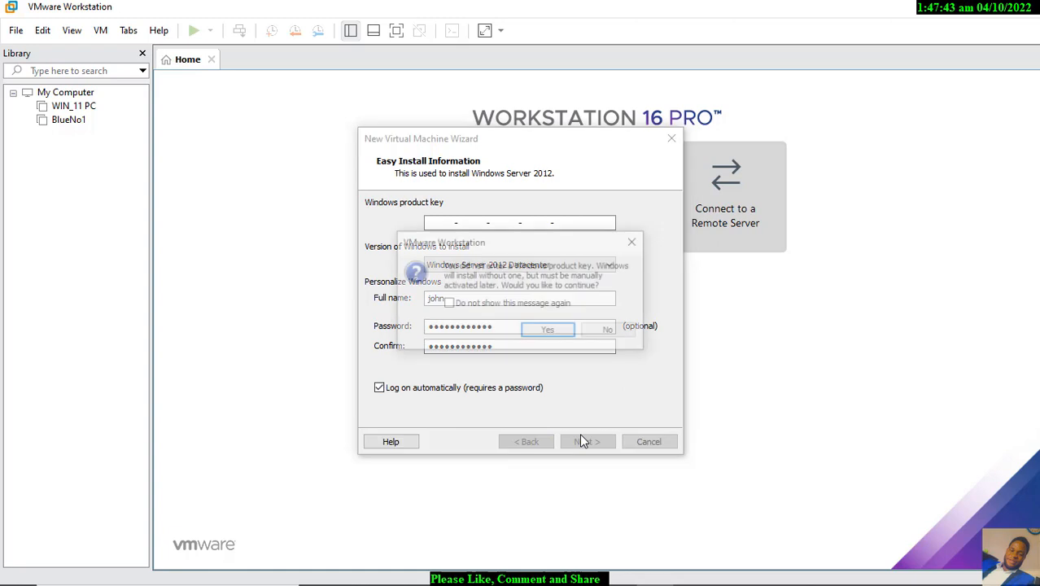
{"action": "left_click", "coordinate": [550, 328]}
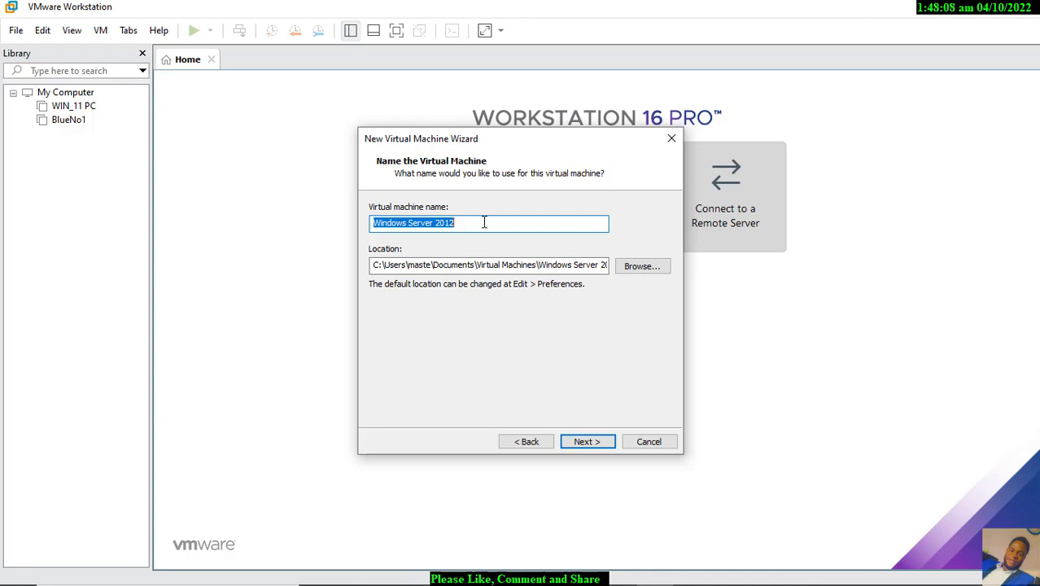
Name the virtual machine OrangeServer1 and accept its default storage location
{"action": "type", "text": "Or"}
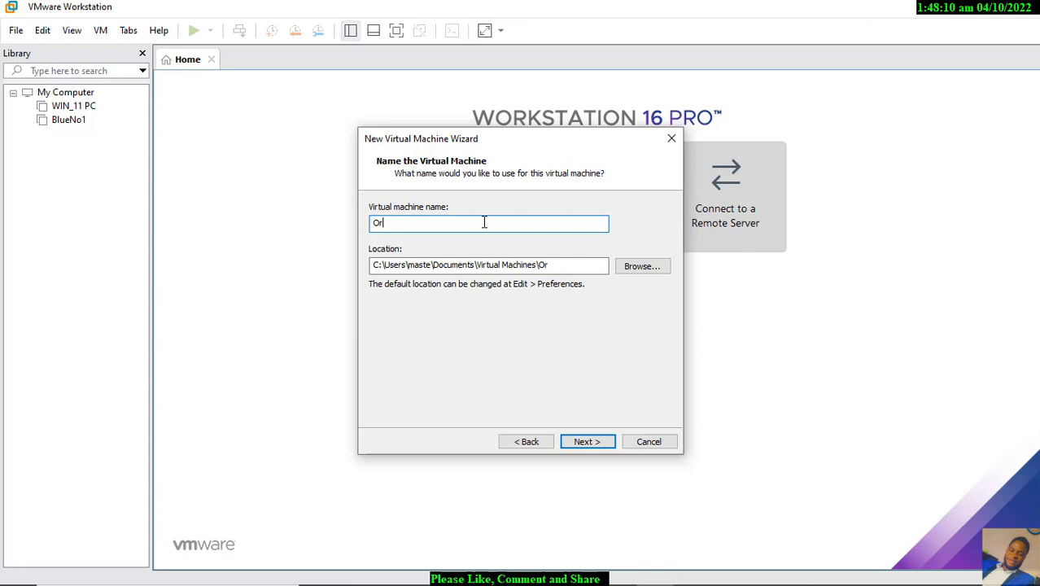
{"action": "type", "text": "angeServer1"}
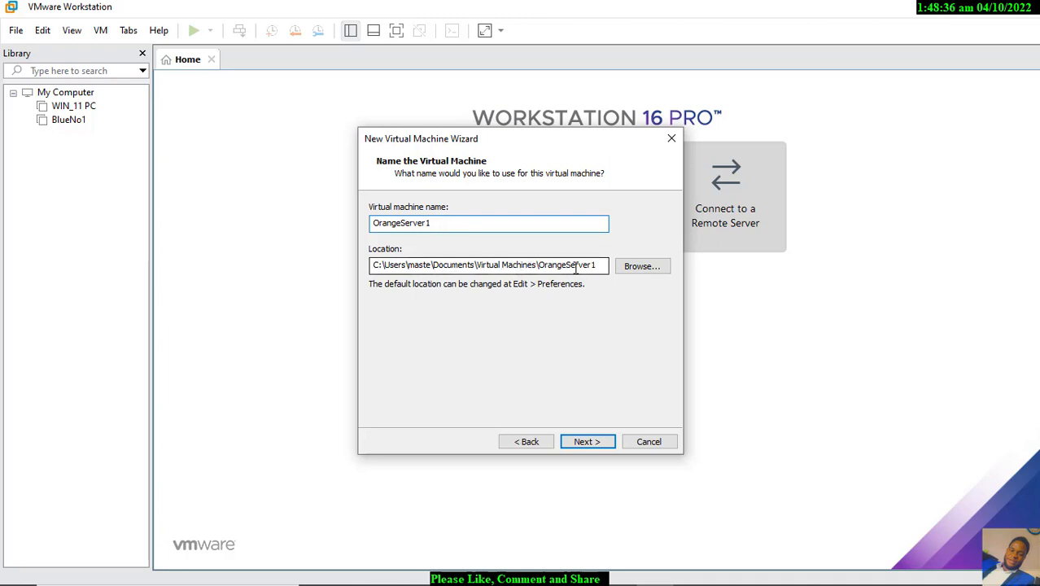
{"action": "left_click", "coordinate": [603, 442]}
Set the maximum disk size to 100 GB and store the virtual disk as a single file
{"action": "left_click", "coordinate": [490, 240]}
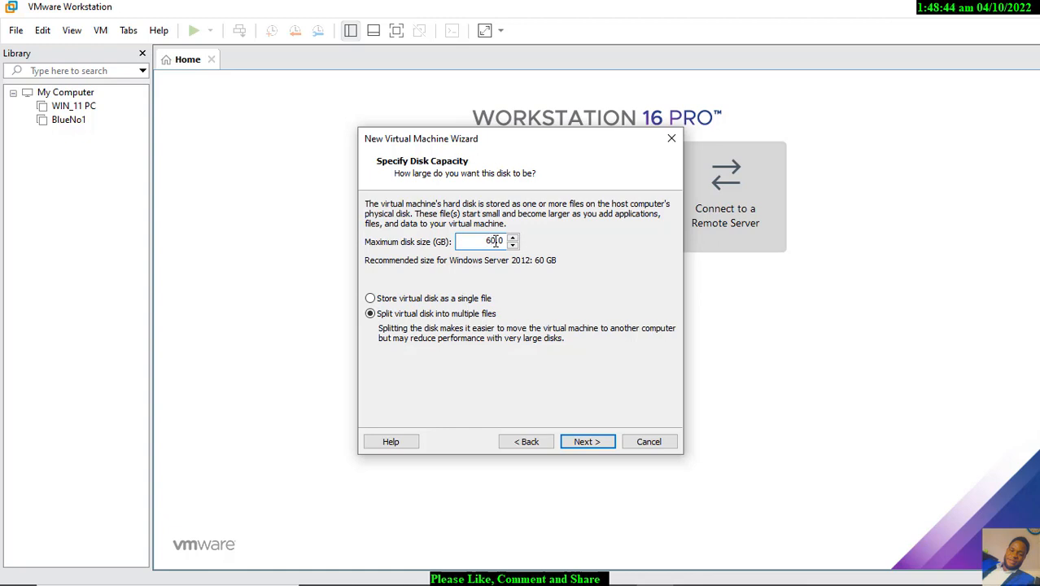
{"action": "key", "text": "BackSpace"}
{"action": "type", "text": "10"}
{"action": "left_click", "coordinate": [371, 299]}
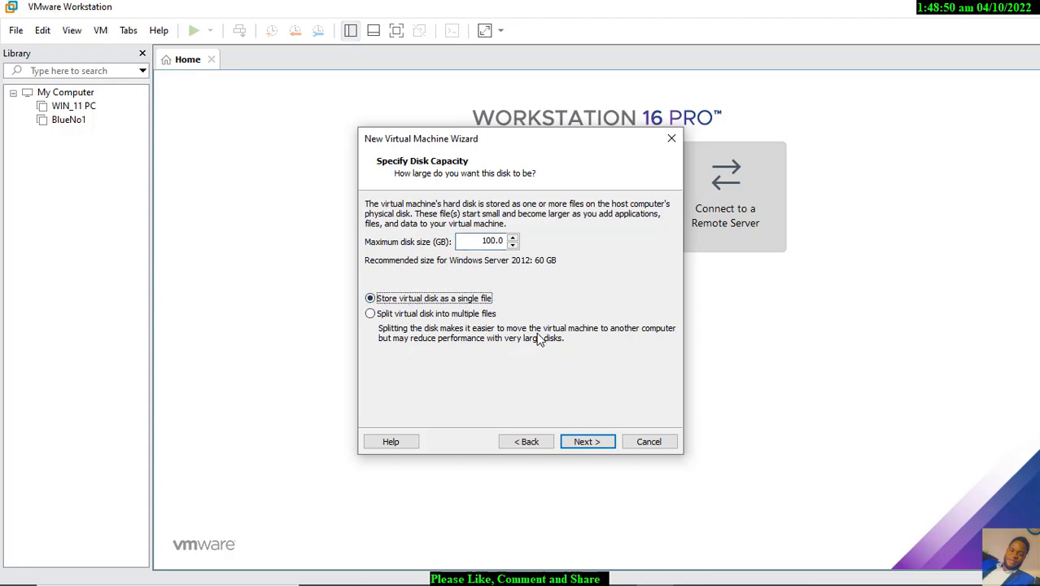
{"action": "left_click", "coordinate": [602, 447]}
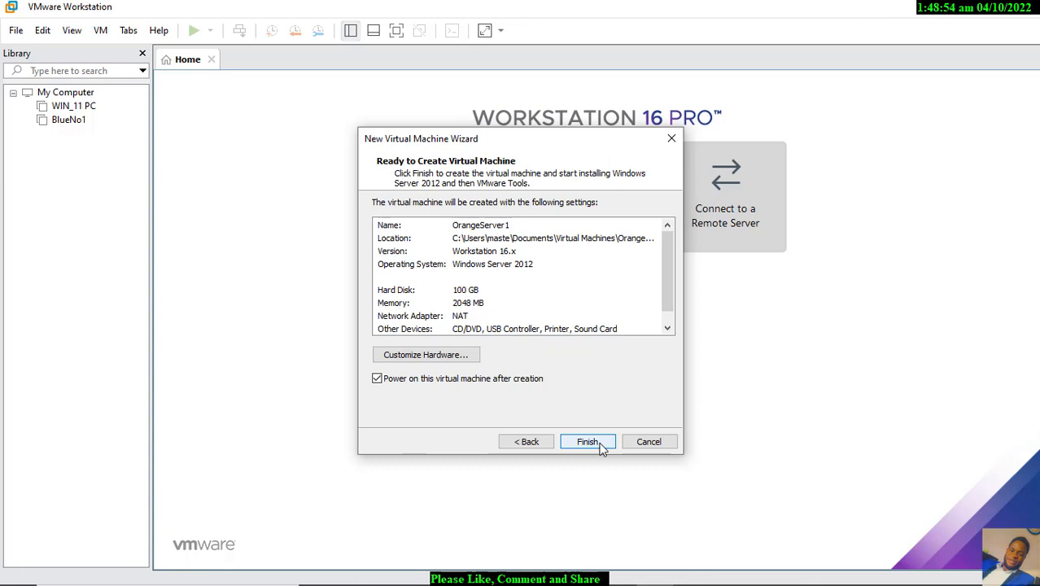
Finish creating the virtual machine with power-on after creation and display it in full screen mode
{"action": "left_click", "coordinate": [601, 446]}
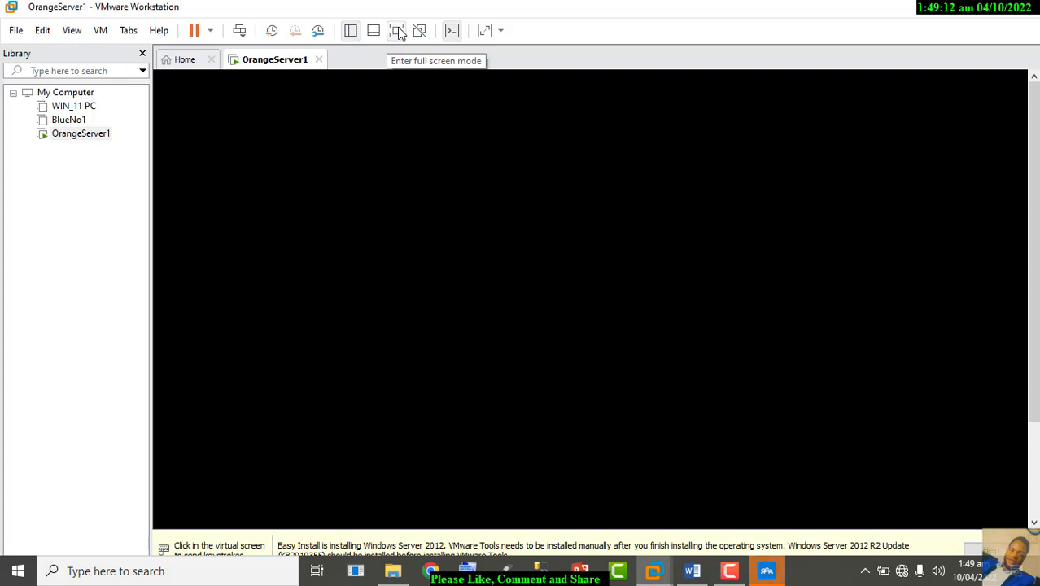
{"action": "left_click", "coordinate": [397, 31]}
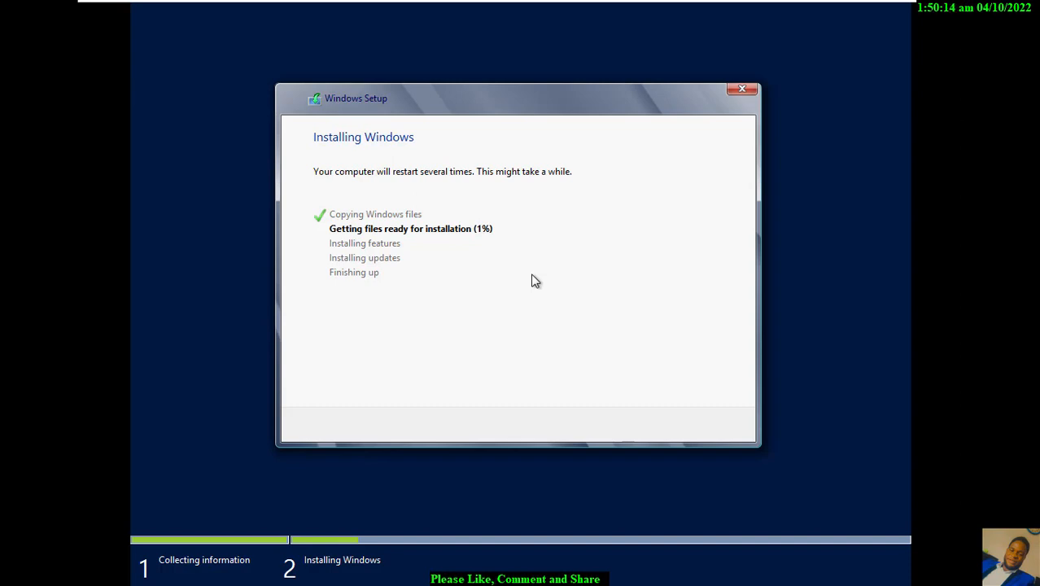
Open a command prompt over Windows Setup and launch Task Manager with taskmgr
{"action": "key", "text": "shift+F10"}
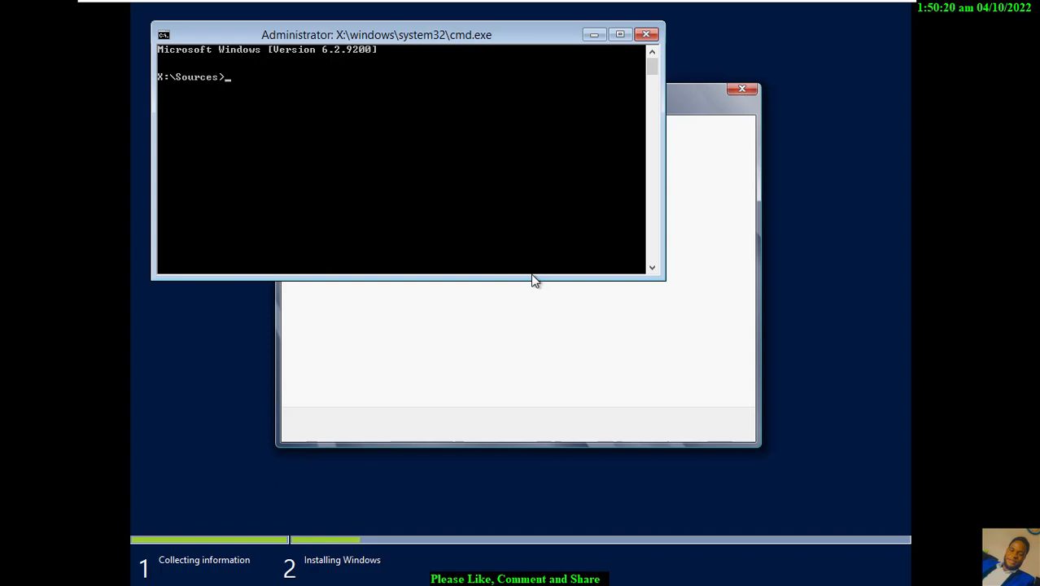
{"action": "type", "text": "taskmgr"}
{"action": "key", "text": "Return"}
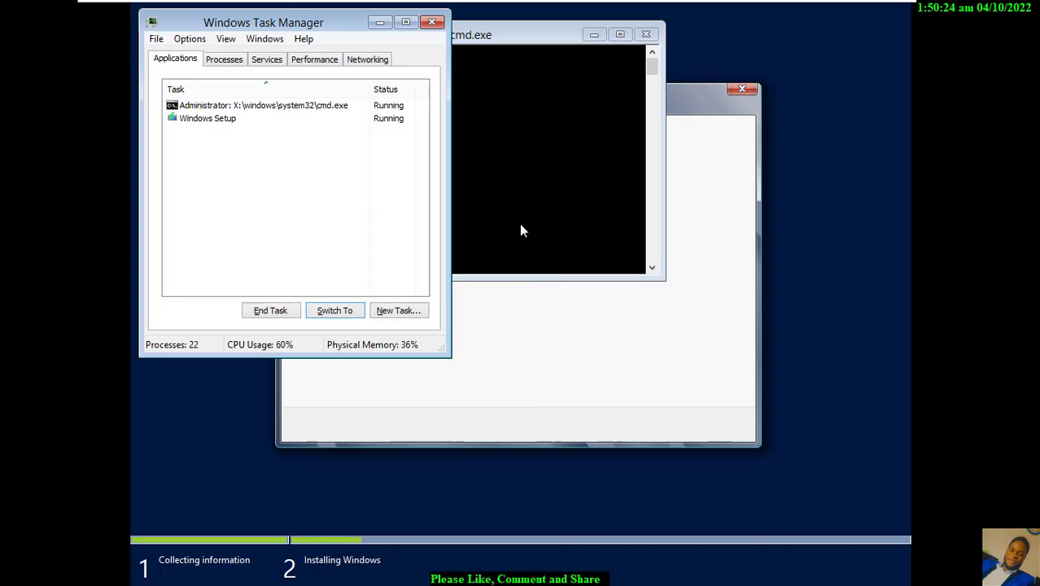
Set the priority of the first setup.exe process in Task Manager to High and confirm the change
{"action": "left_click", "coordinate": [221, 65]}
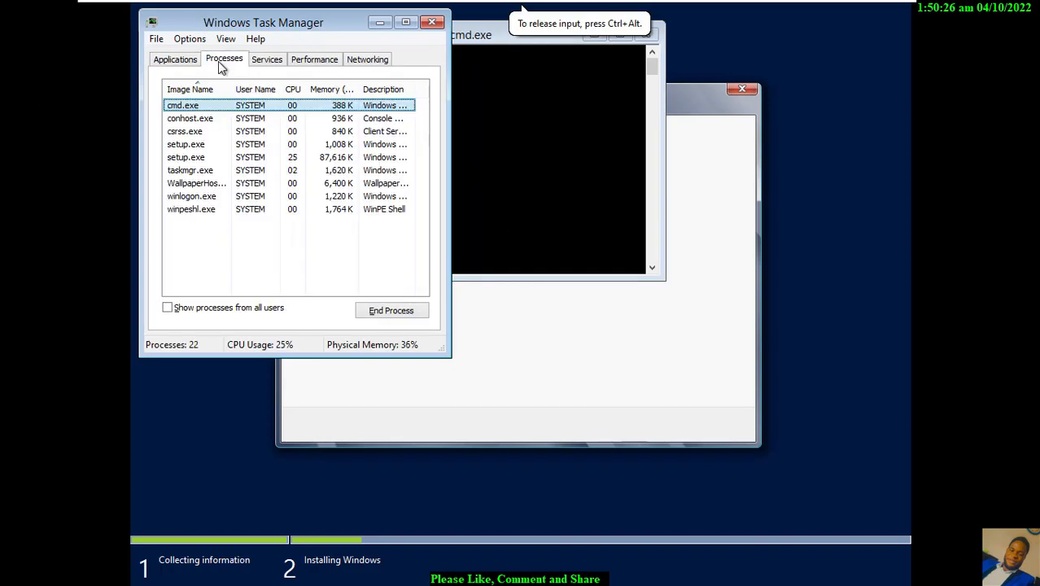
{"action": "left_click", "coordinate": [188, 148]}
{"action": "right_click", "coordinate": [198, 143]}
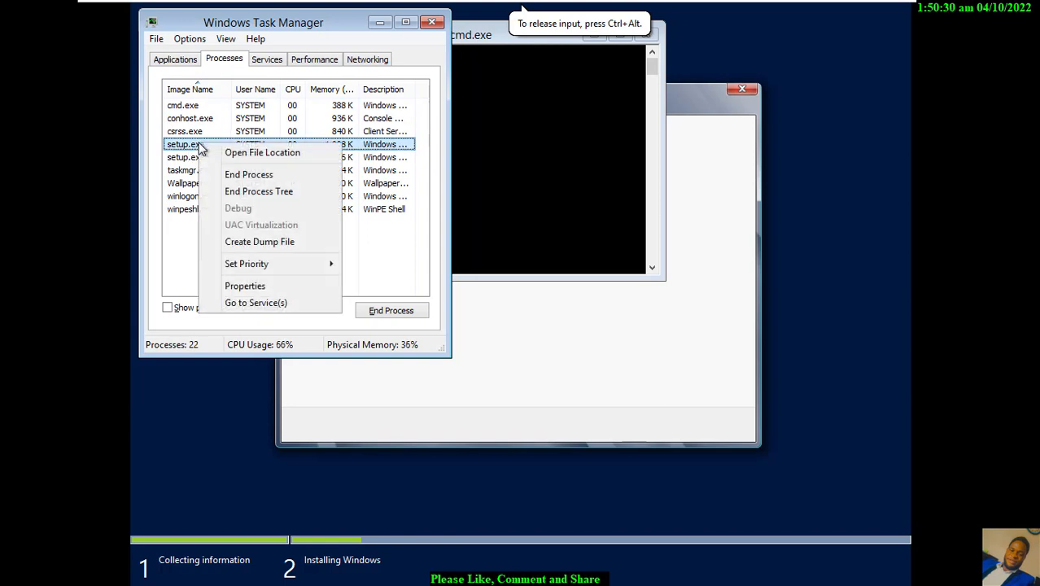
{"action": "mouse_move", "coordinate": [287, 271]}
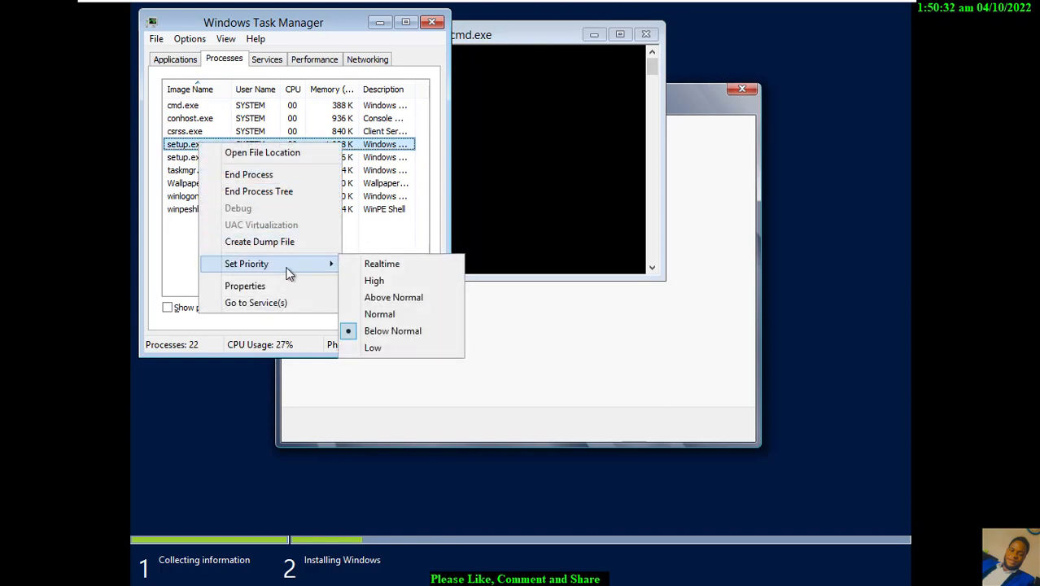
{"action": "left_click", "coordinate": [373, 281]}
{"action": "left_click", "coordinate": [513, 319]}
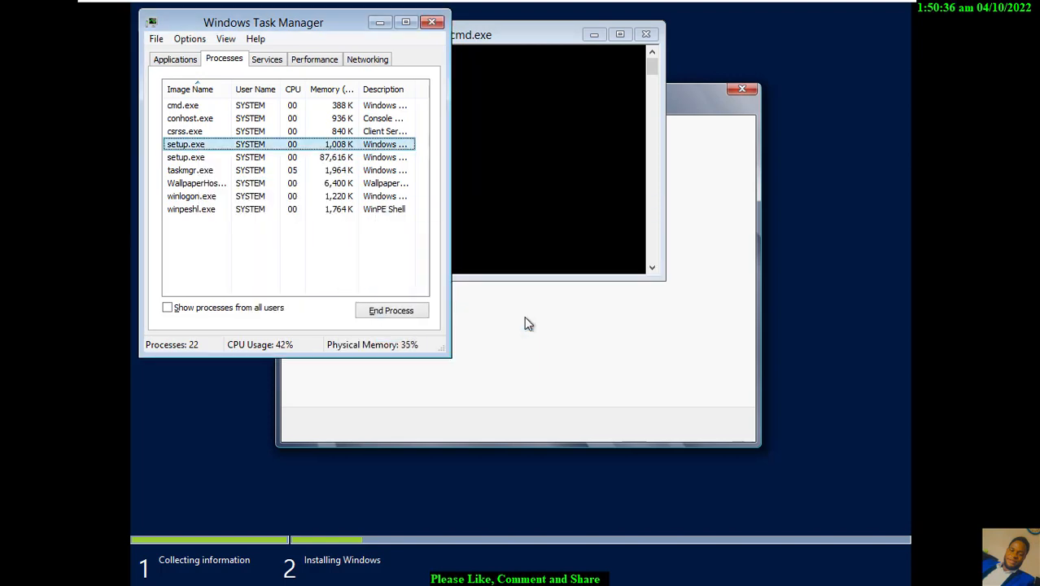
Set the second setup.exe process to High priority, and close Task Manager and the command prompt
{"action": "left_click", "coordinate": [196, 162]}
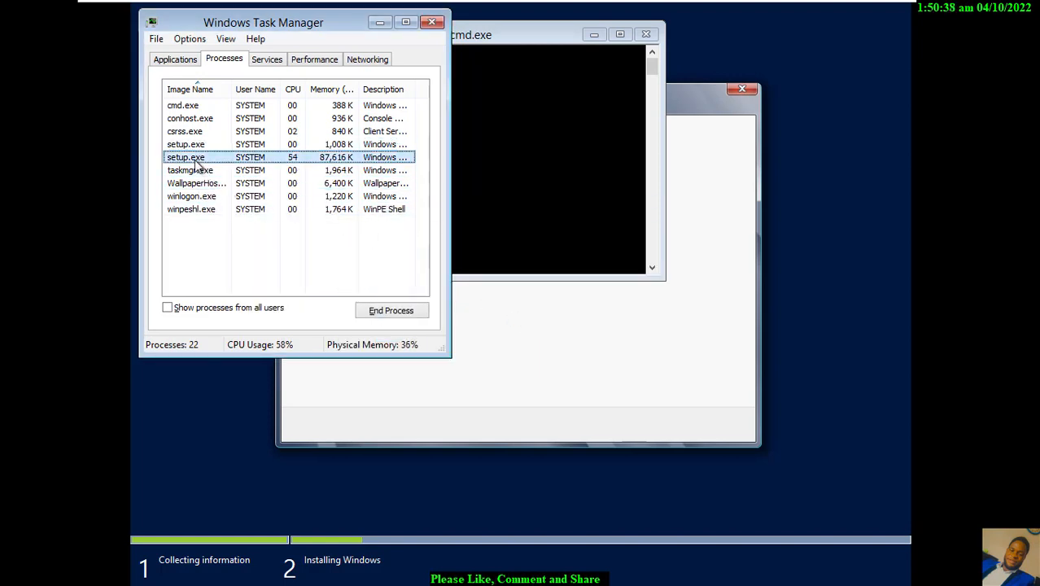
{"action": "right_click", "coordinate": [197, 163]}
{"action": "mouse_move", "coordinate": [288, 281]}
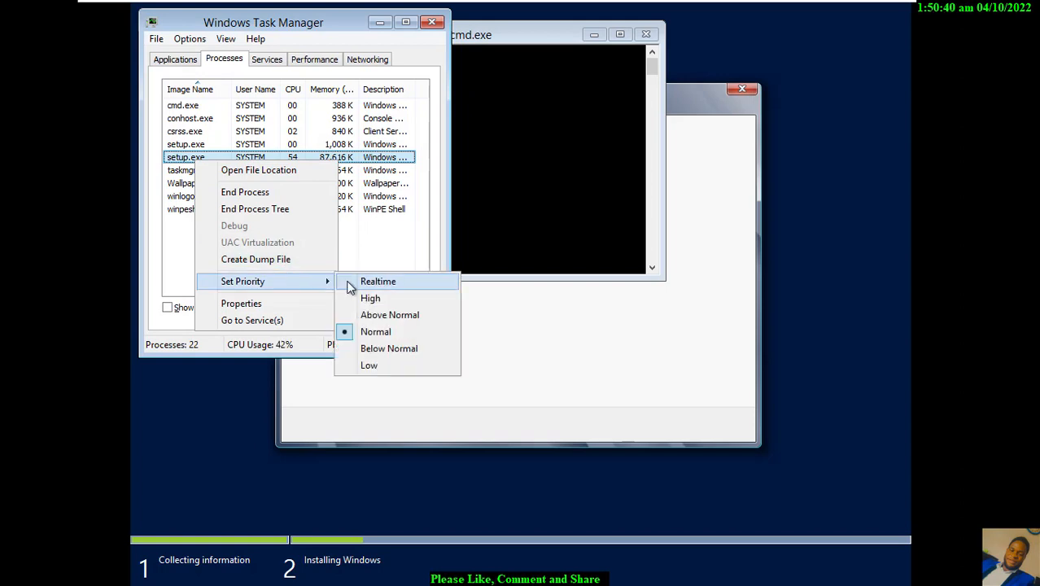
{"action": "left_click", "coordinate": [366, 298]}
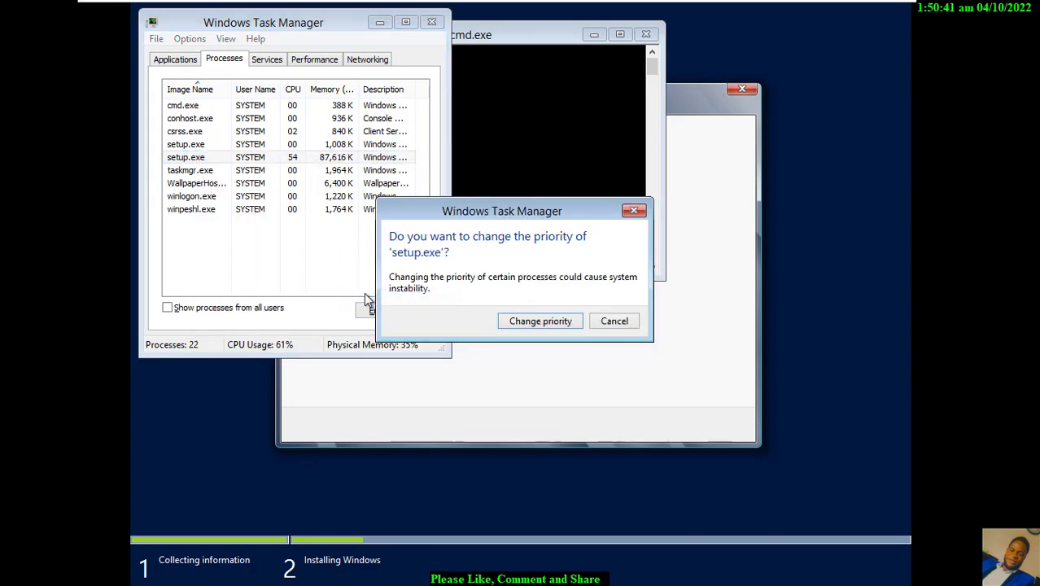
{"action": "left_click", "coordinate": [528, 324]}
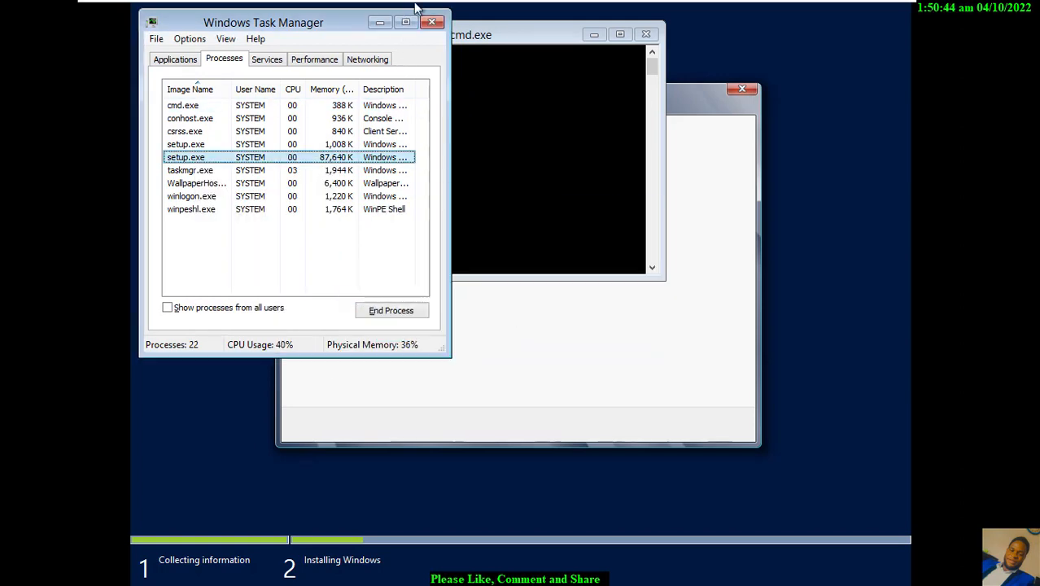
{"action": "left_click", "coordinate": [432, 22]}
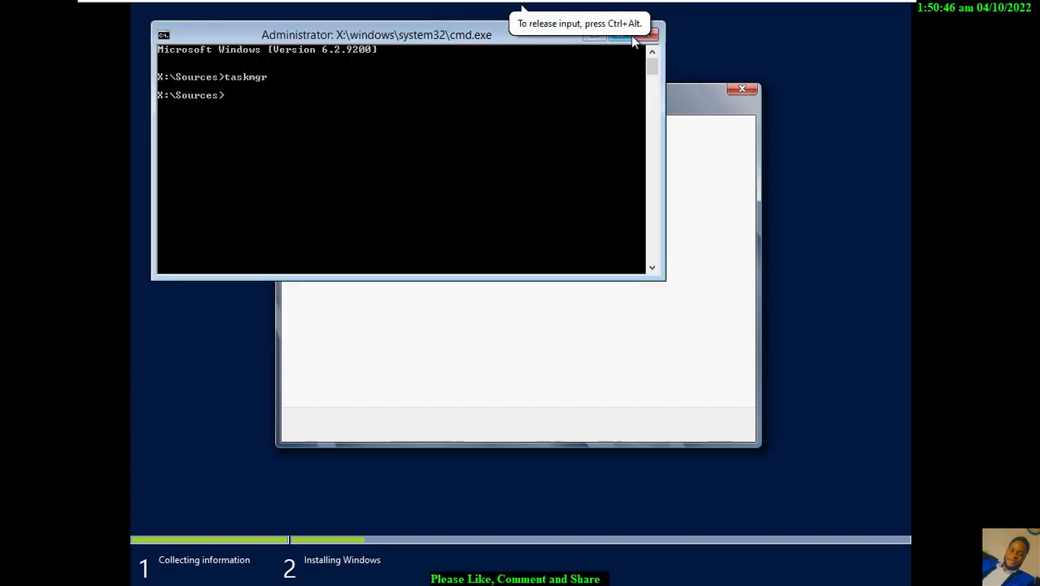
{"action": "left_click", "coordinate": [651, 35]}
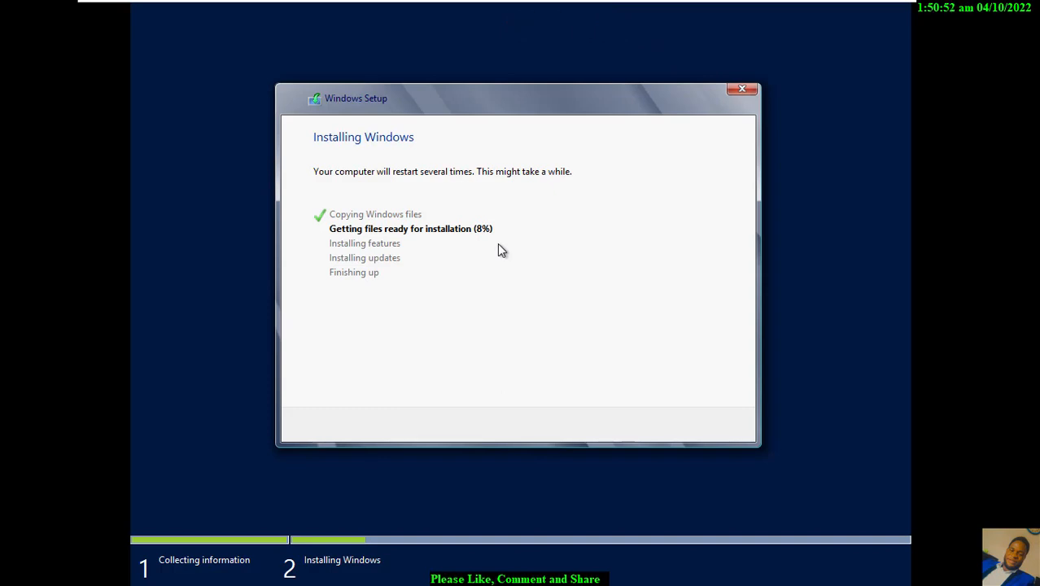
Switch to Word to view the 70-410 course outline, closing the Microsoft family sign-in prompt, and return to the OrangeServer1 virtual machine
{"action": "mouse_move", "coordinate": [576, 5]}
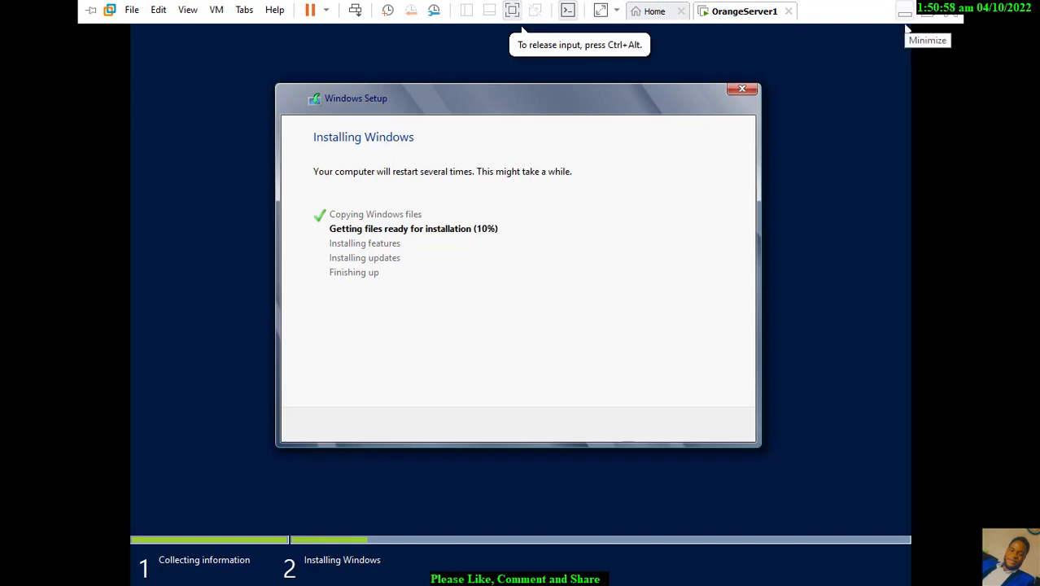
{"action": "left_click", "coordinate": [906, 25]}
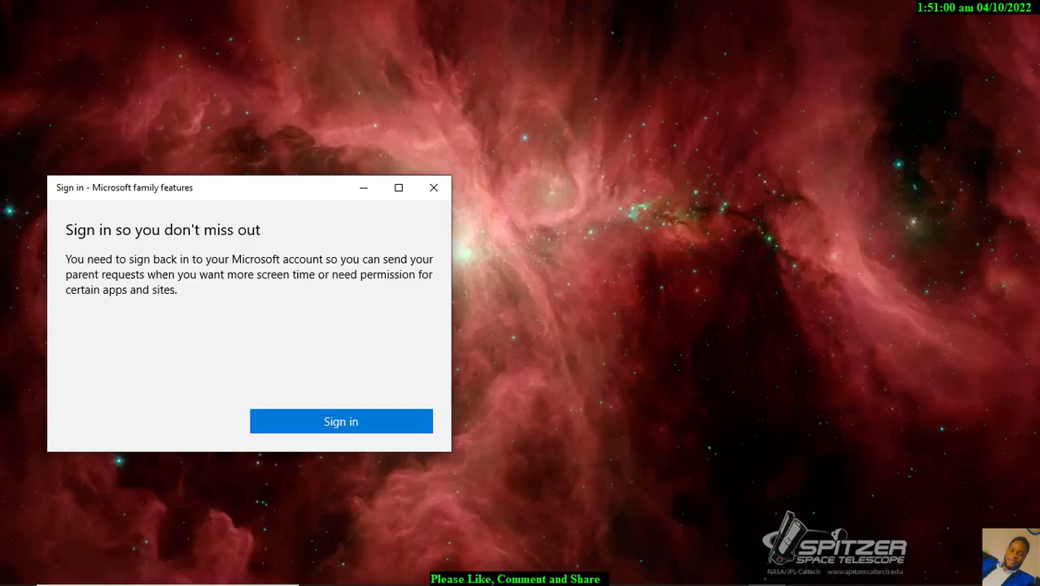
{"action": "left_click", "coordinate": [434, 188]}
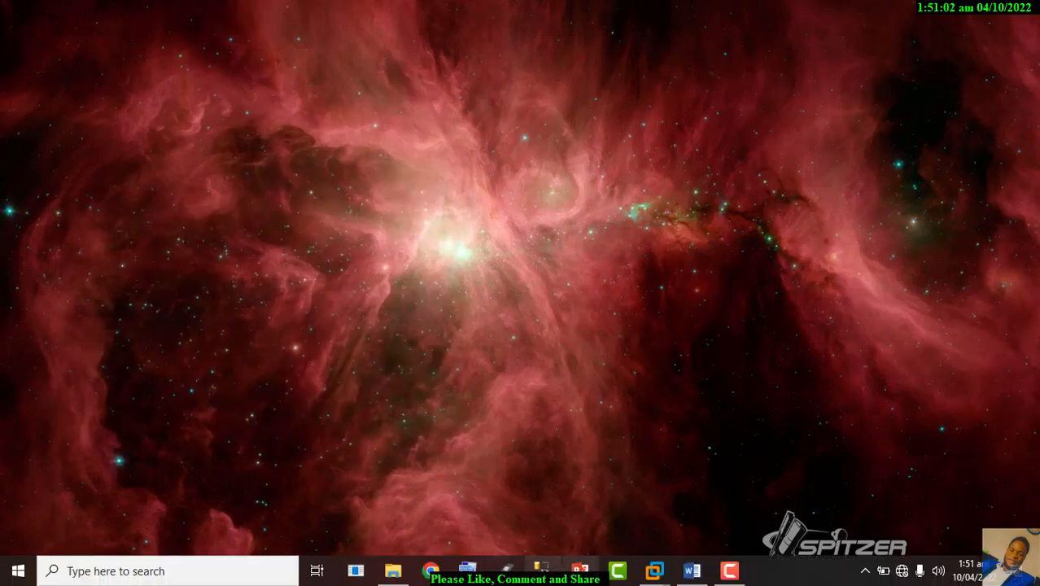
{"action": "left_click", "coordinate": [691, 570]}
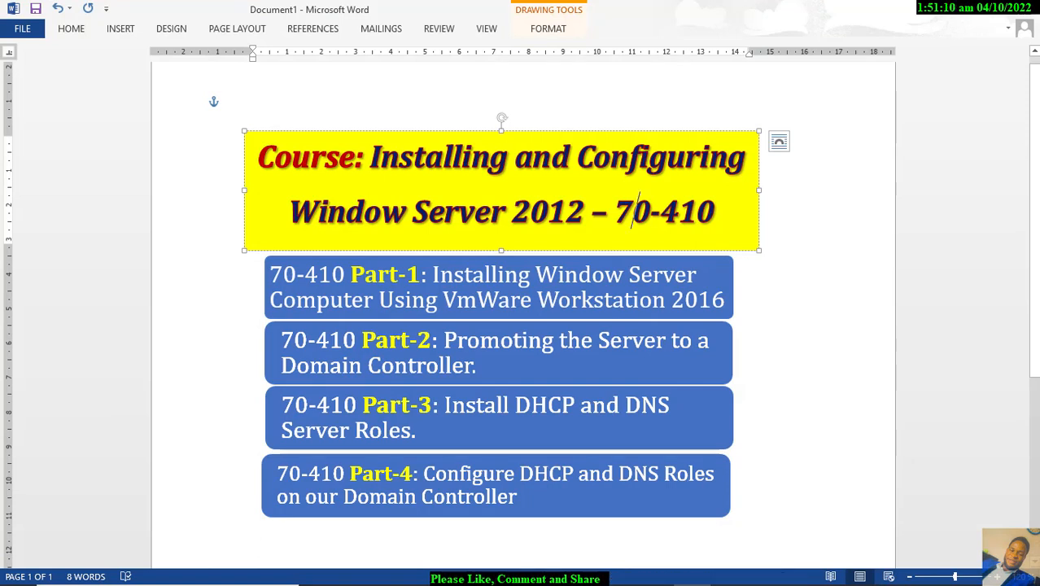
{"action": "mouse_move", "coordinate": [655, 583]}
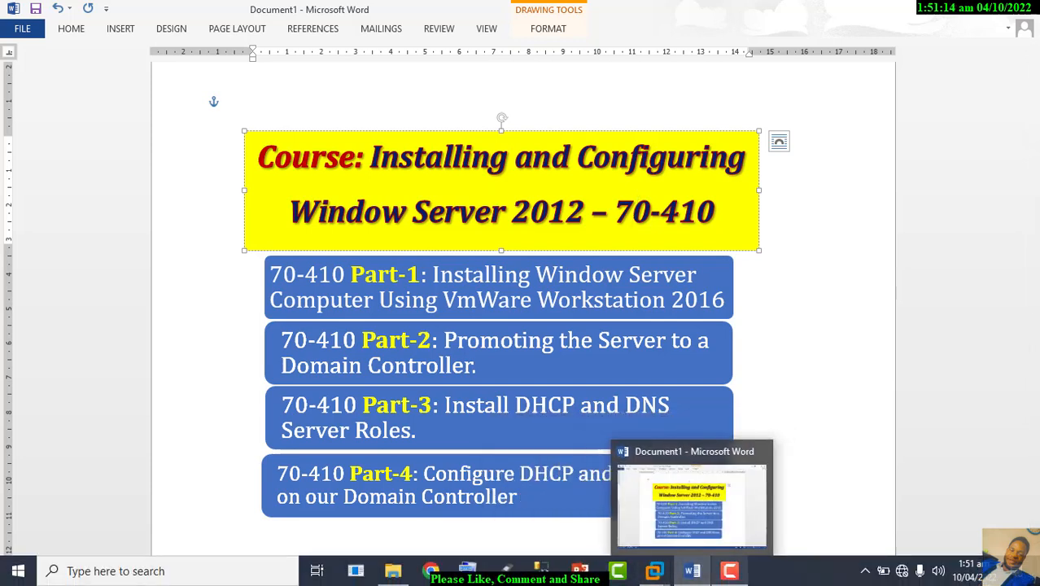
{"action": "mouse_move", "coordinate": [729, 570]}
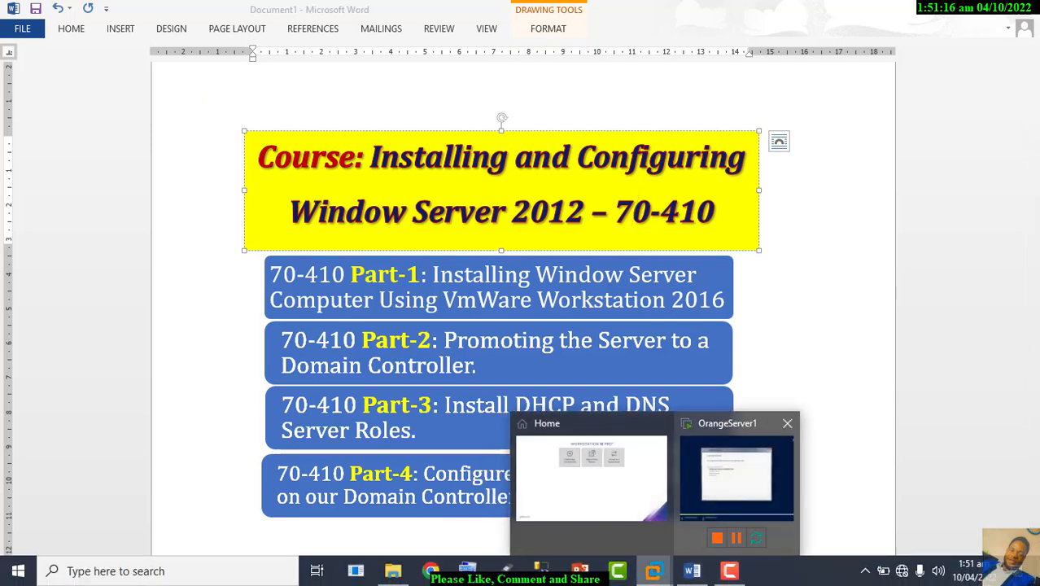
{"action": "left_click", "coordinate": [732, 472]}
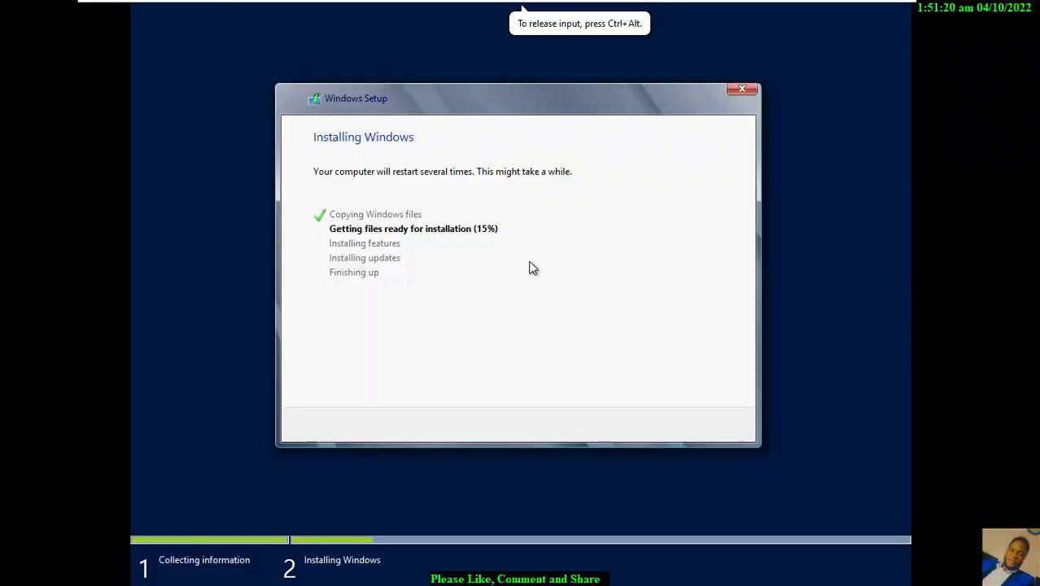
{"action": "mouse_move", "coordinate": [644, 9]}
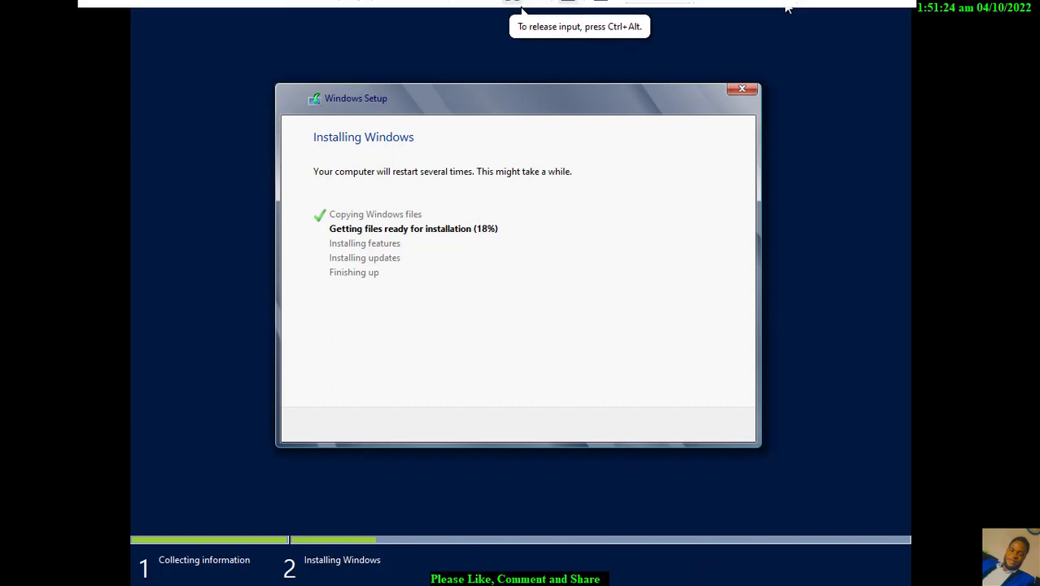
{"action": "left_click", "coordinate": [903, 11]}
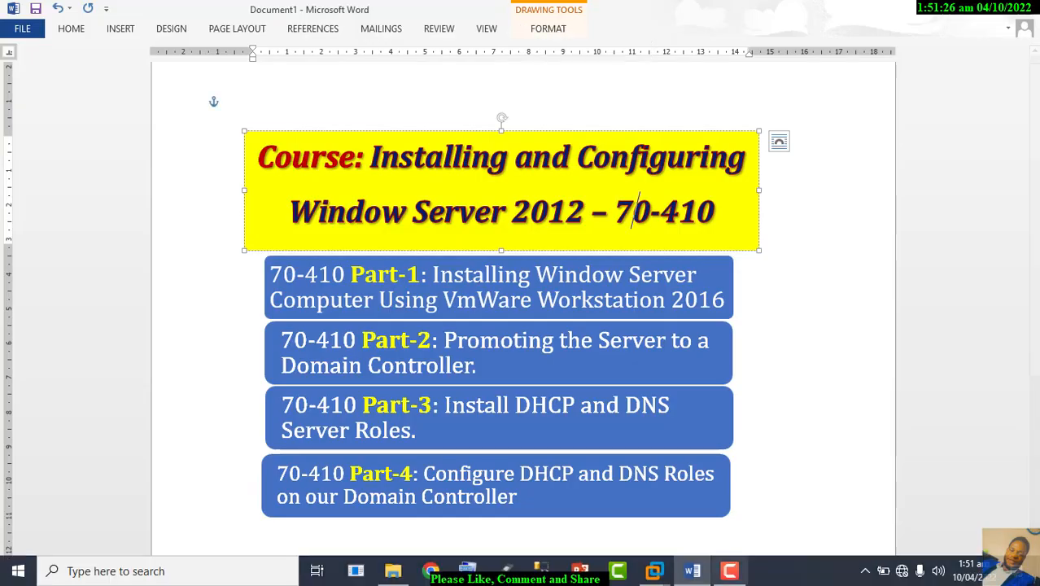
{"action": "left_click", "coordinate": [729, 571]}
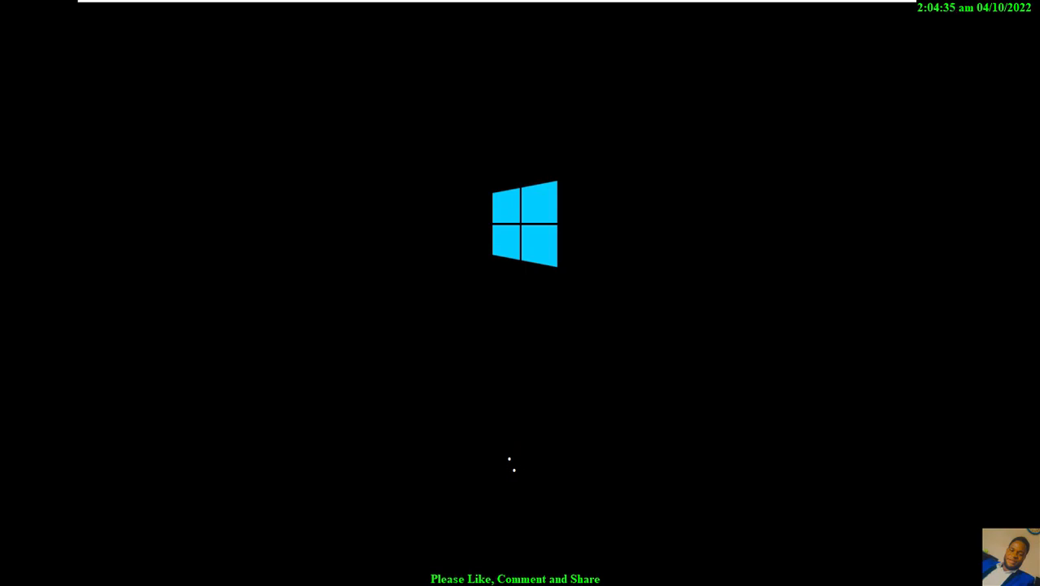
{"action": "key", "text": "ctrl+alt"}
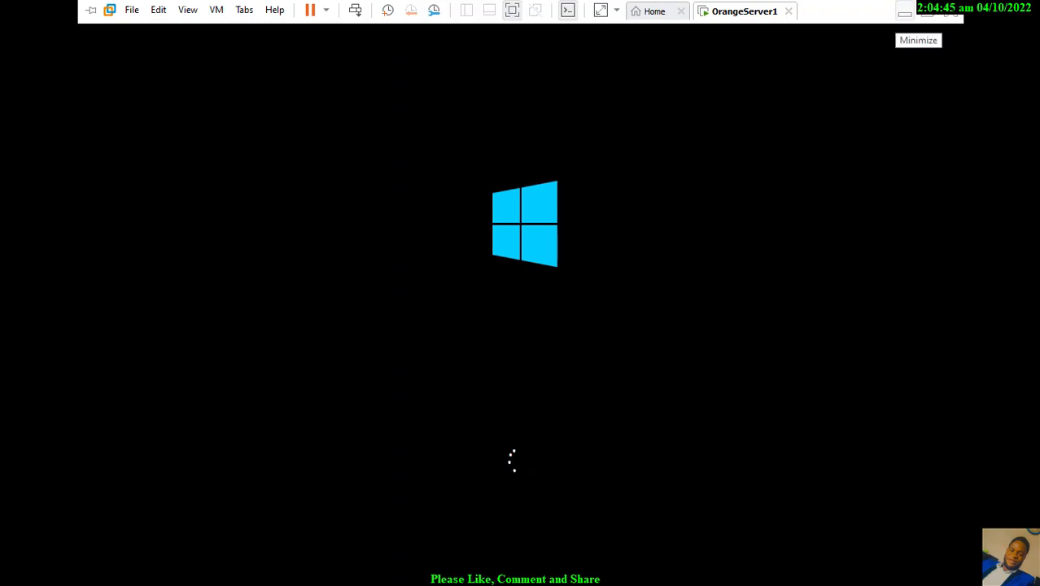
{"action": "left_click", "coordinate": [904, 13]}
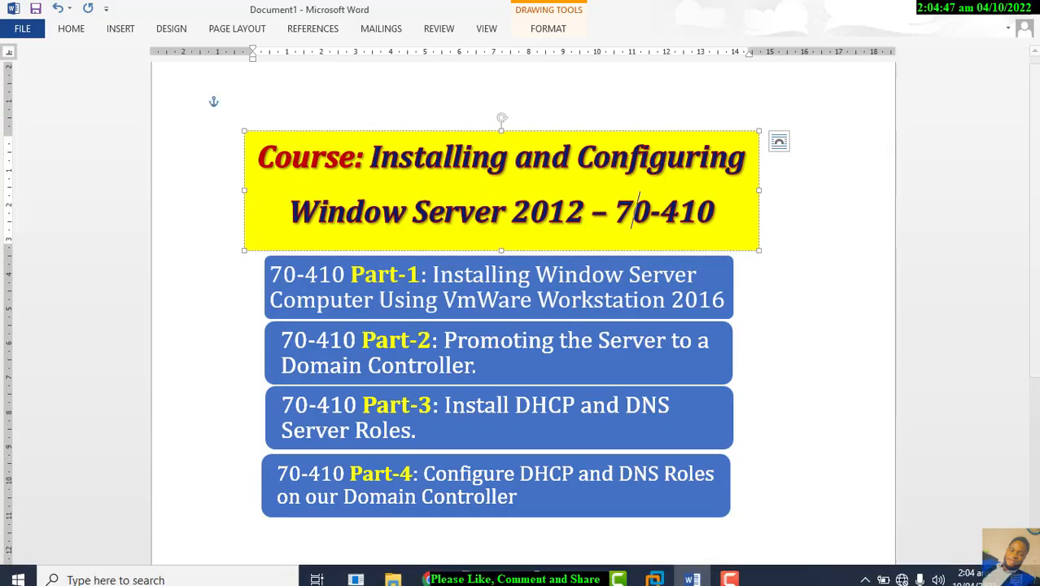
{"action": "left_click", "coordinate": [729, 578]}
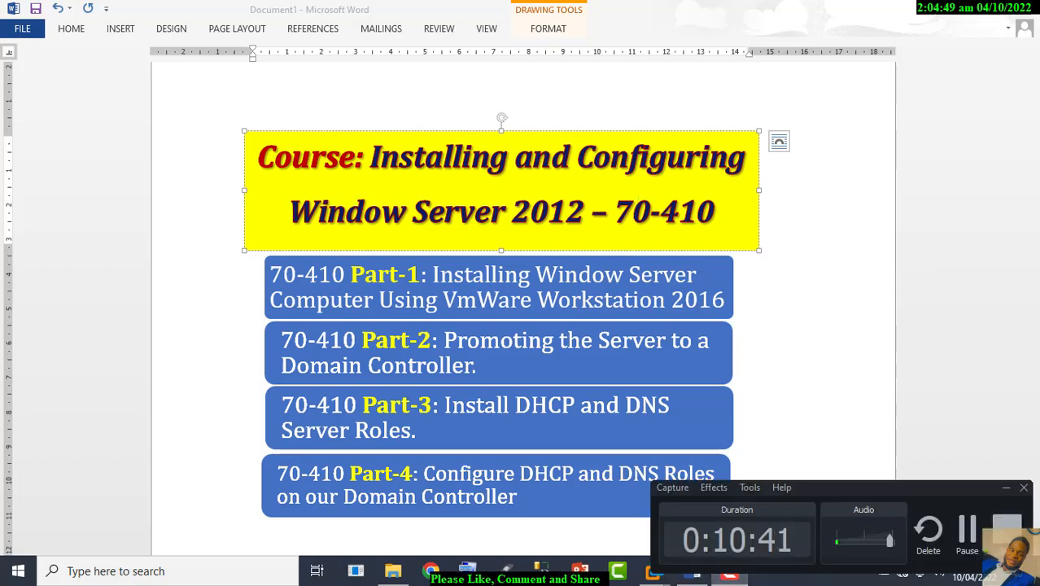
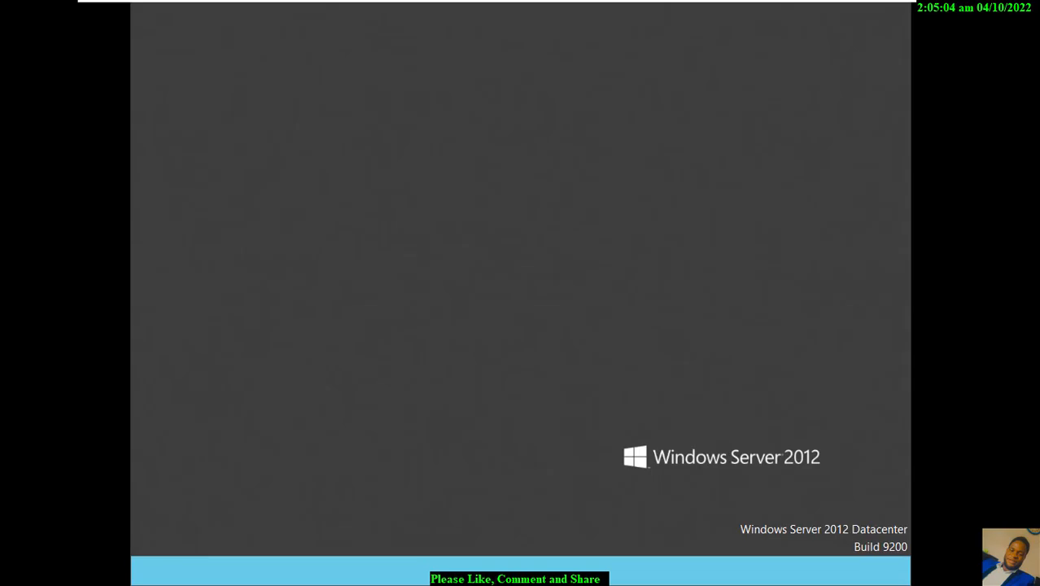
{"action": "left_click", "coordinate": [502, 280]}
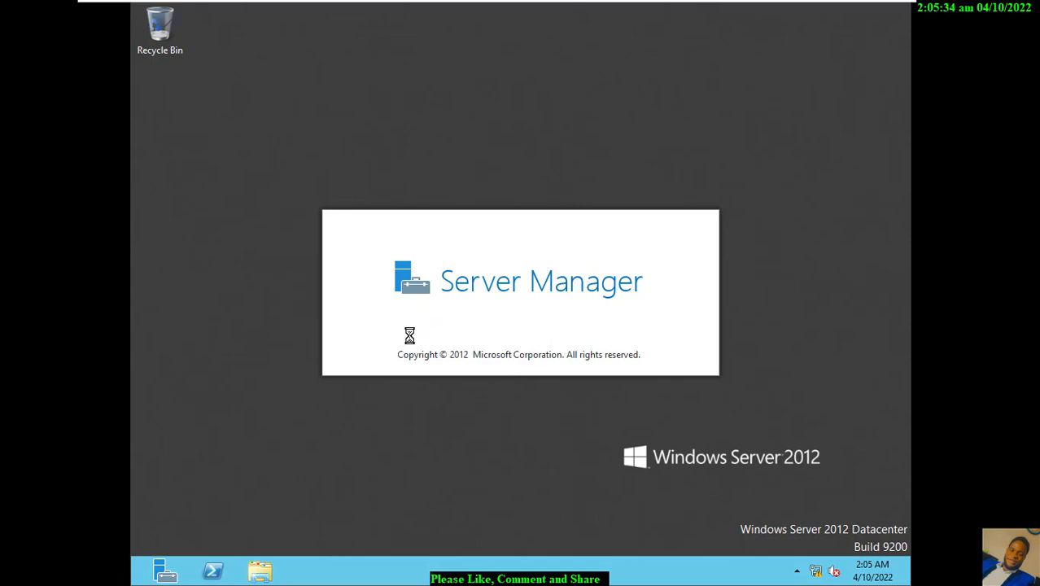
{"action": "mouse_move", "coordinate": [625, 5]}
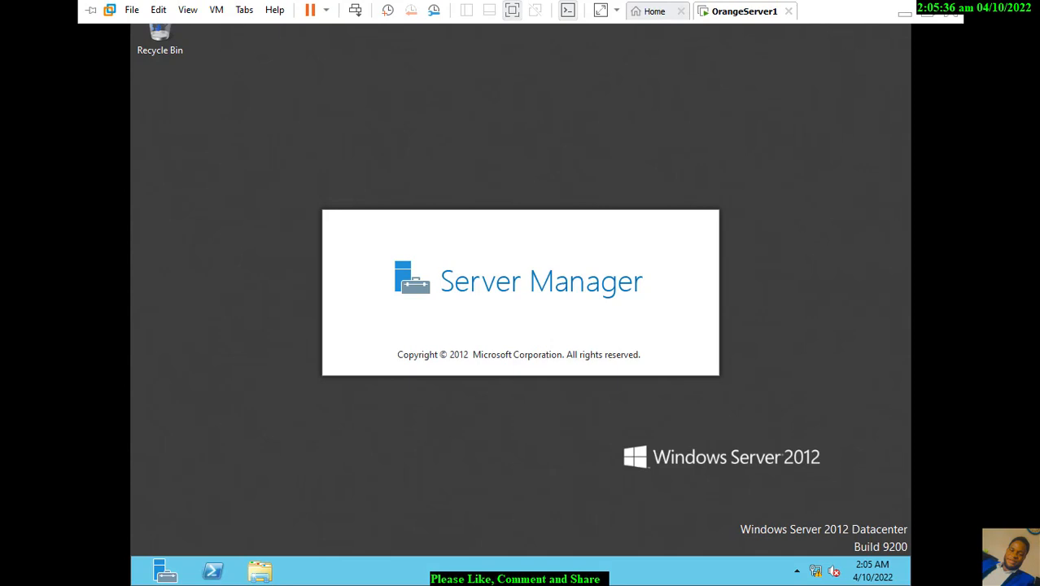
{"action": "right_click", "coordinate": [740, 11]}
{"action": "left_click", "coordinate": [406, 364]}
Examine the server's drives under Computer in File Explorer and close the window
{"action": "left_click", "coordinate": [259, 572]}
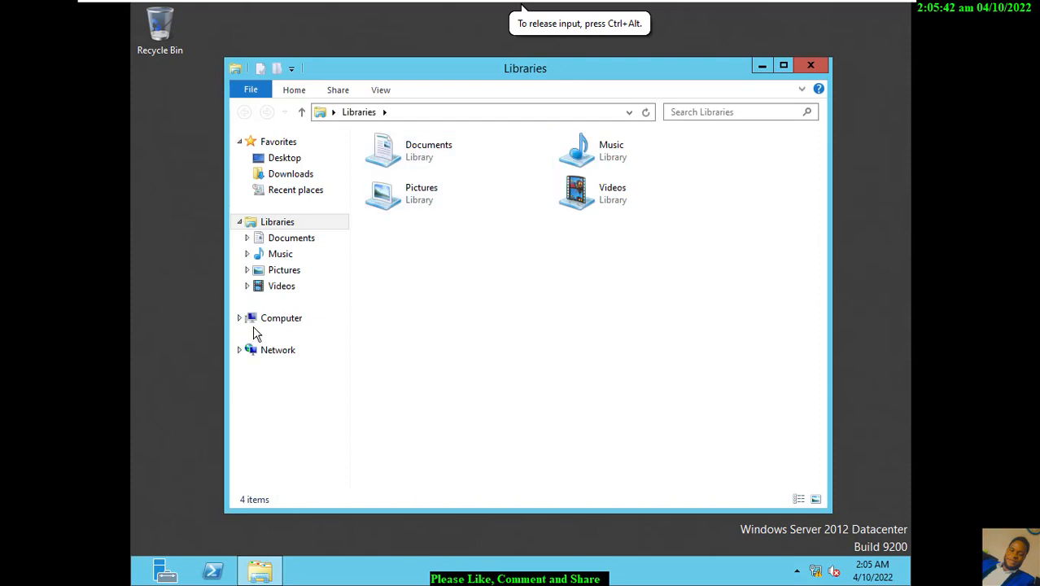
{"action": "left_click", "coordinate": [277, 324]}
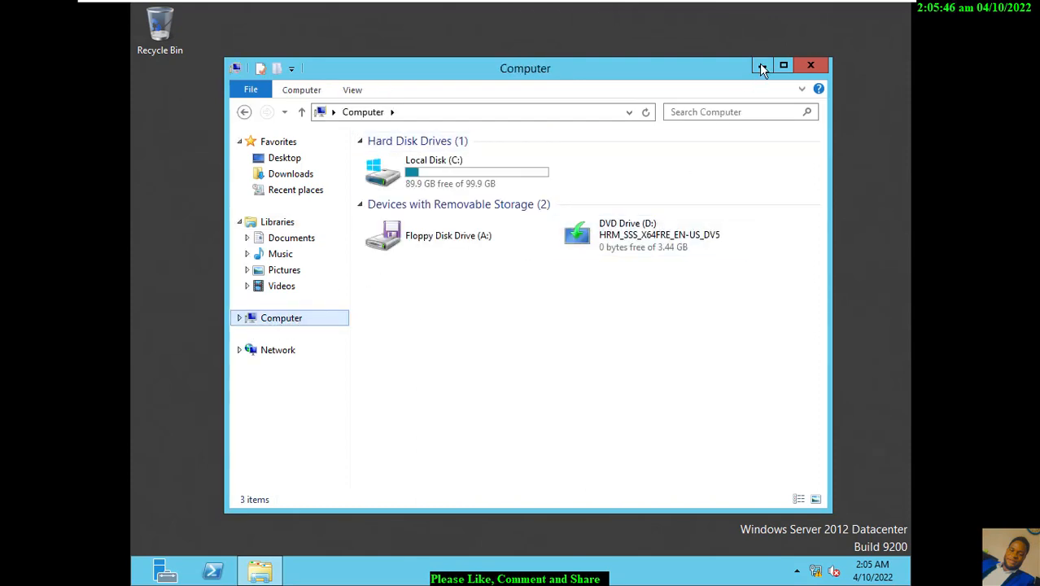
{"action": "left_click", "coordinate": [812, 66]}
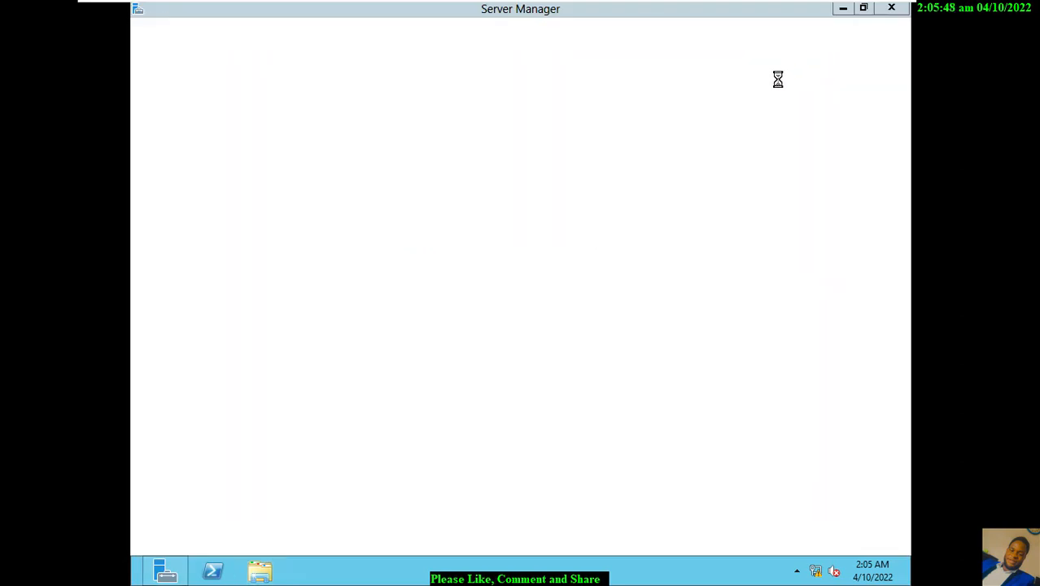